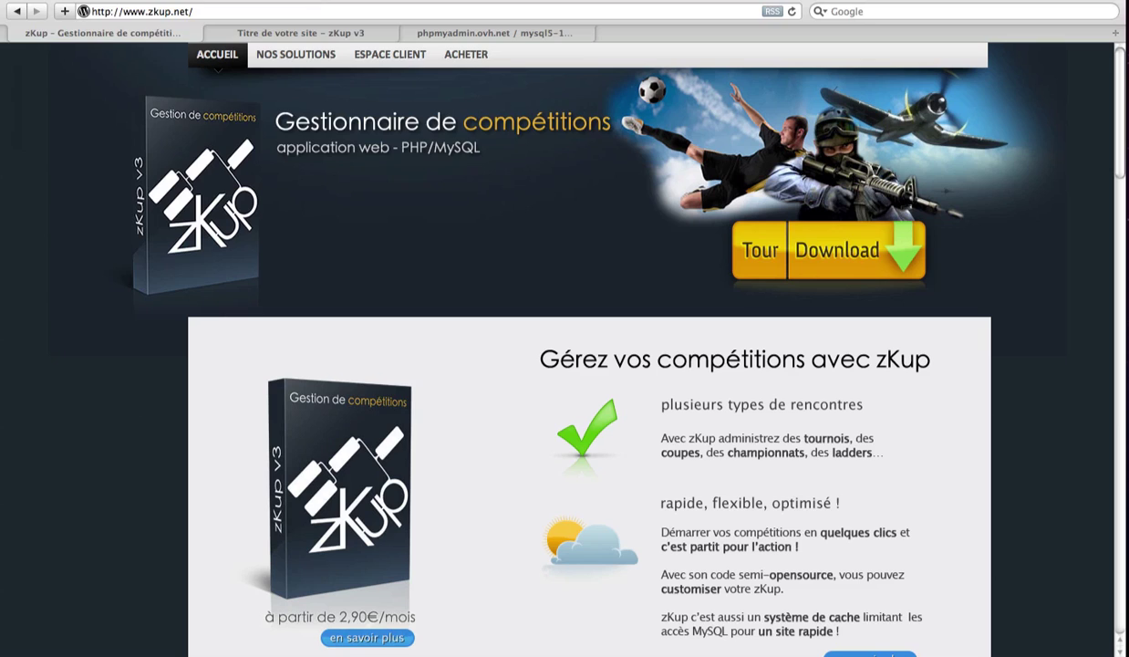
Step: Go to the ESPACE CLIENT Login form and enter the account username and password
left_click(395, 57)
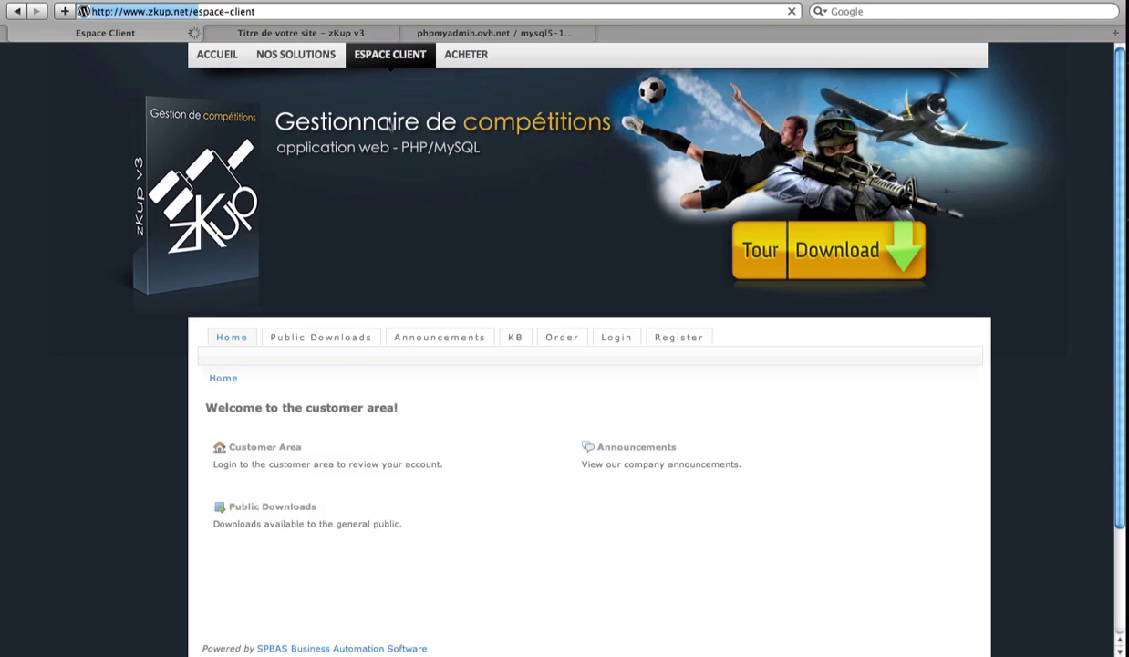
left_click(625, 345)
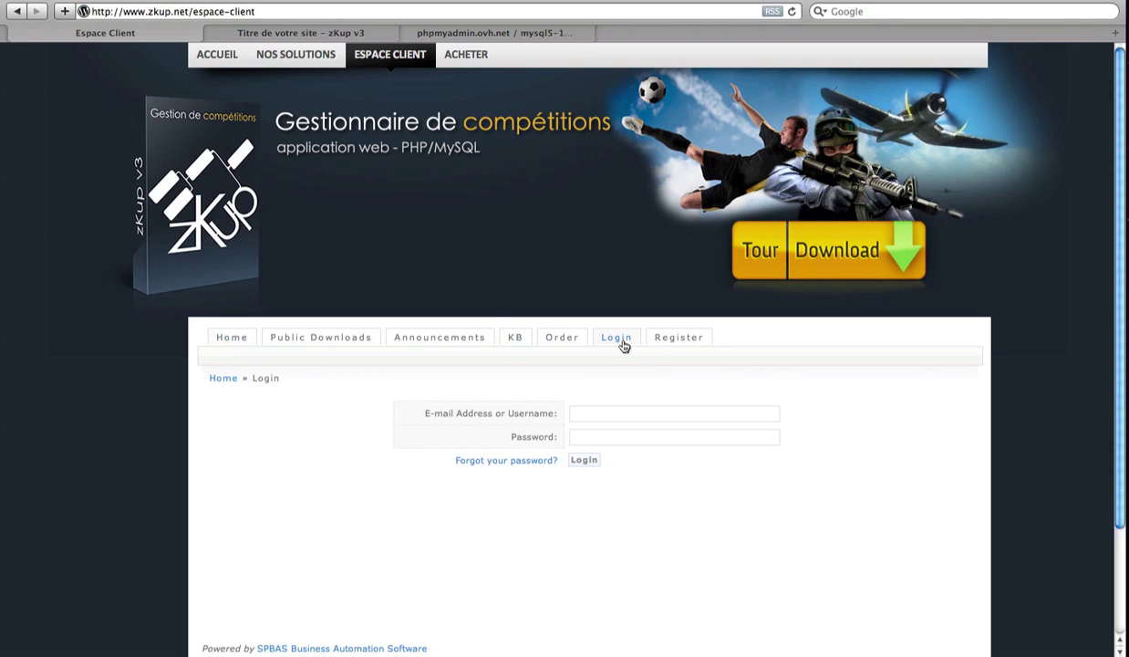
left_click(590, 412)
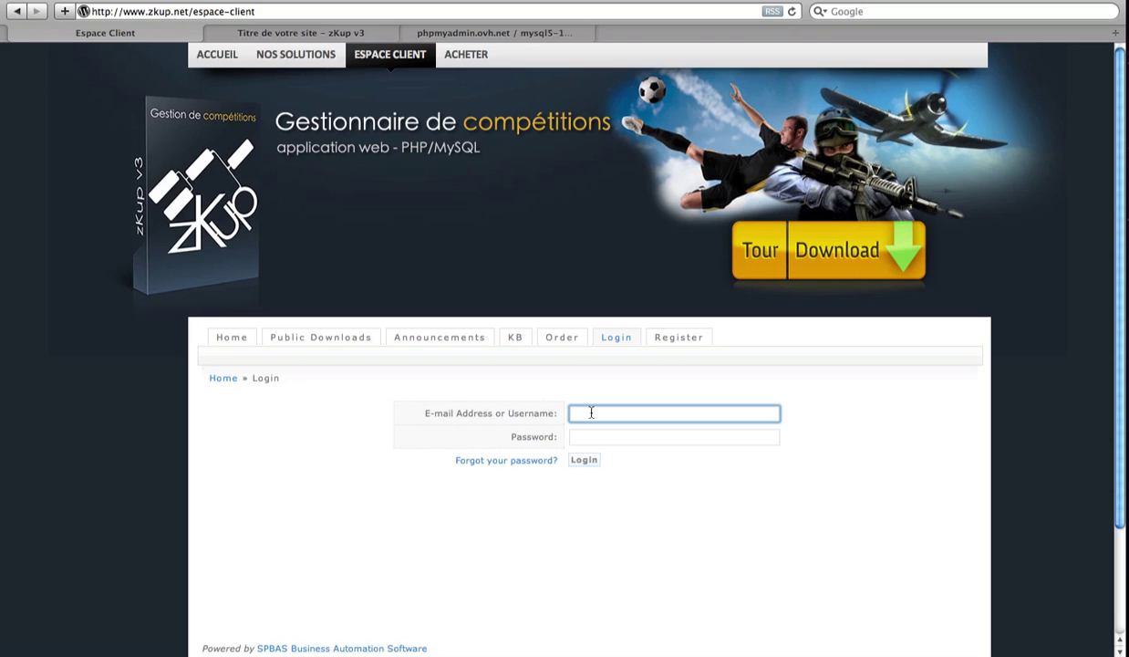
key("Tab")
type("****")
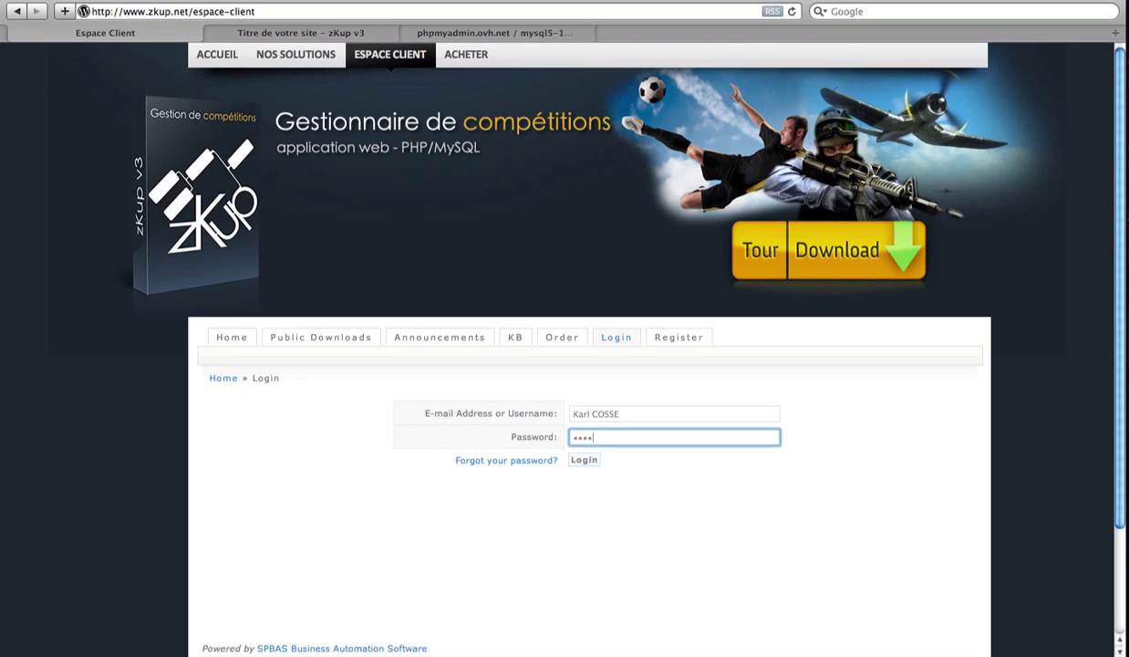
type("***")
Step: Log in and download zkup.3.18.zip from the Platinium pack's Dernière version folder
left_click(588, 461)
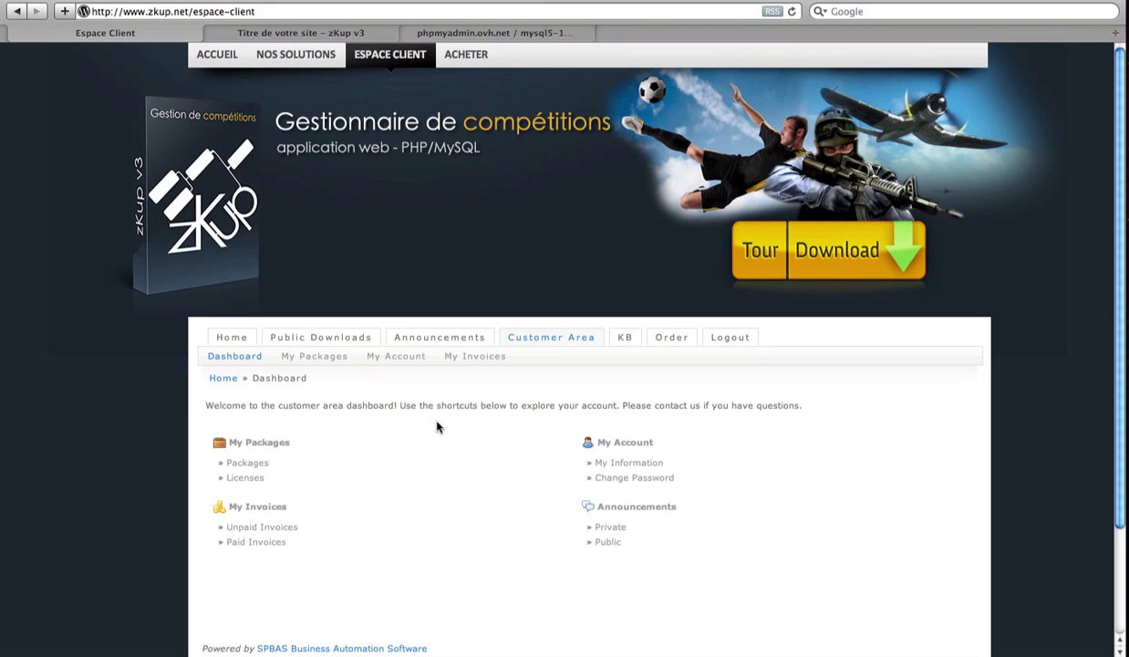
left_click(326, 356)
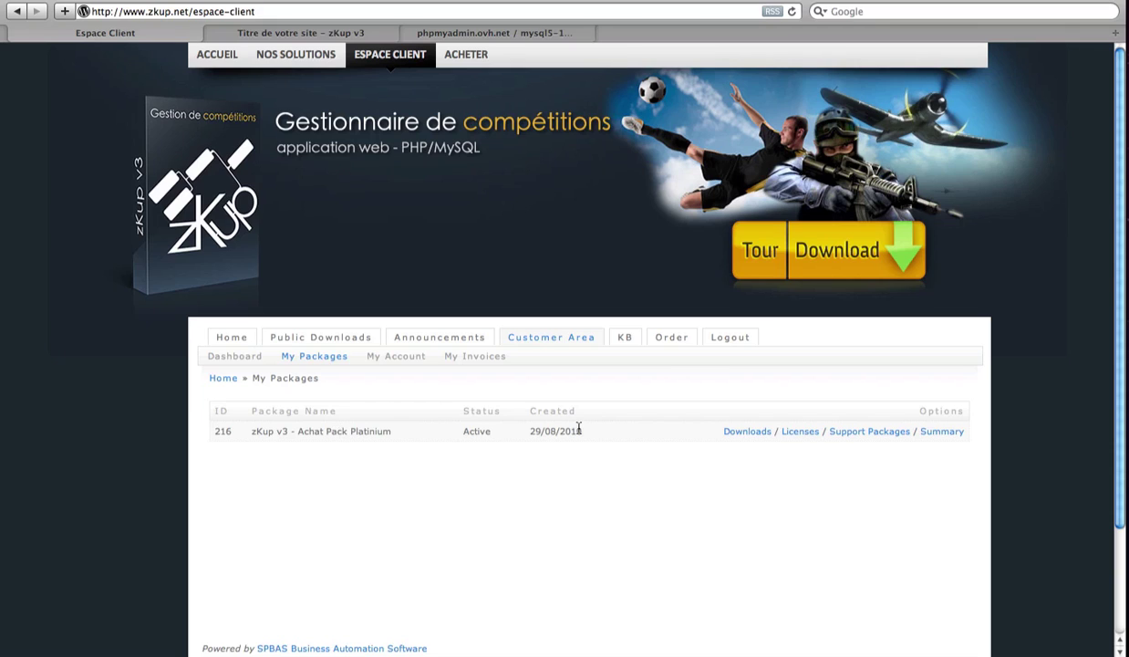
left_click(756, 436)
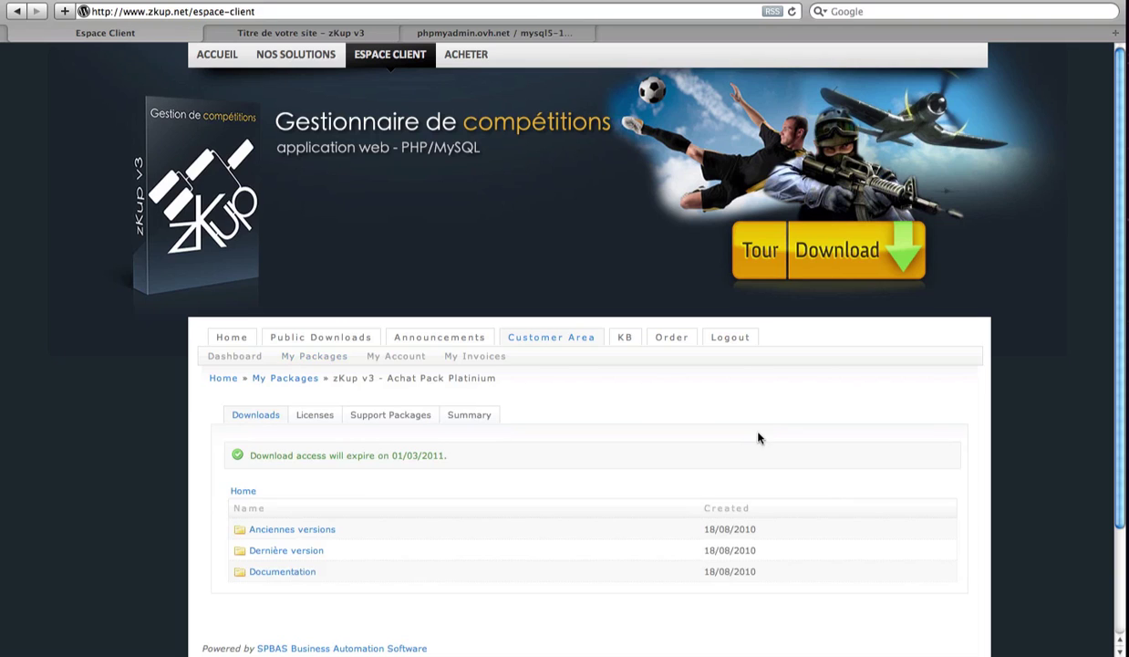
left_click(309, 554)
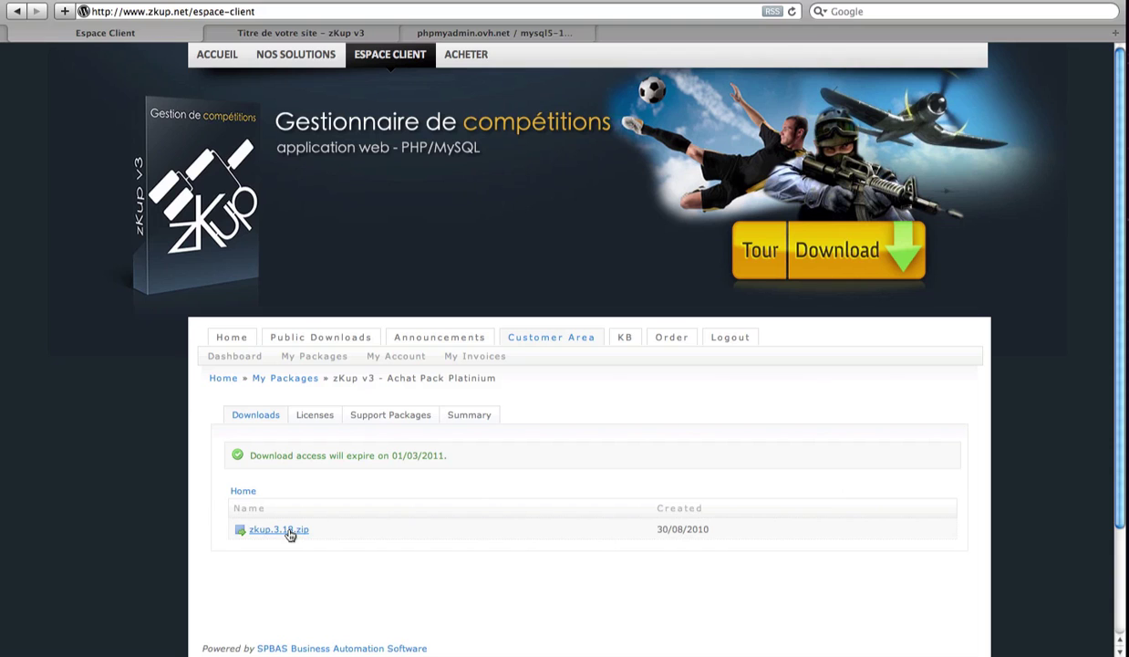
left_click(279, 529)
key("super+Tab")
key("super+Tab")
key("super+Tab")
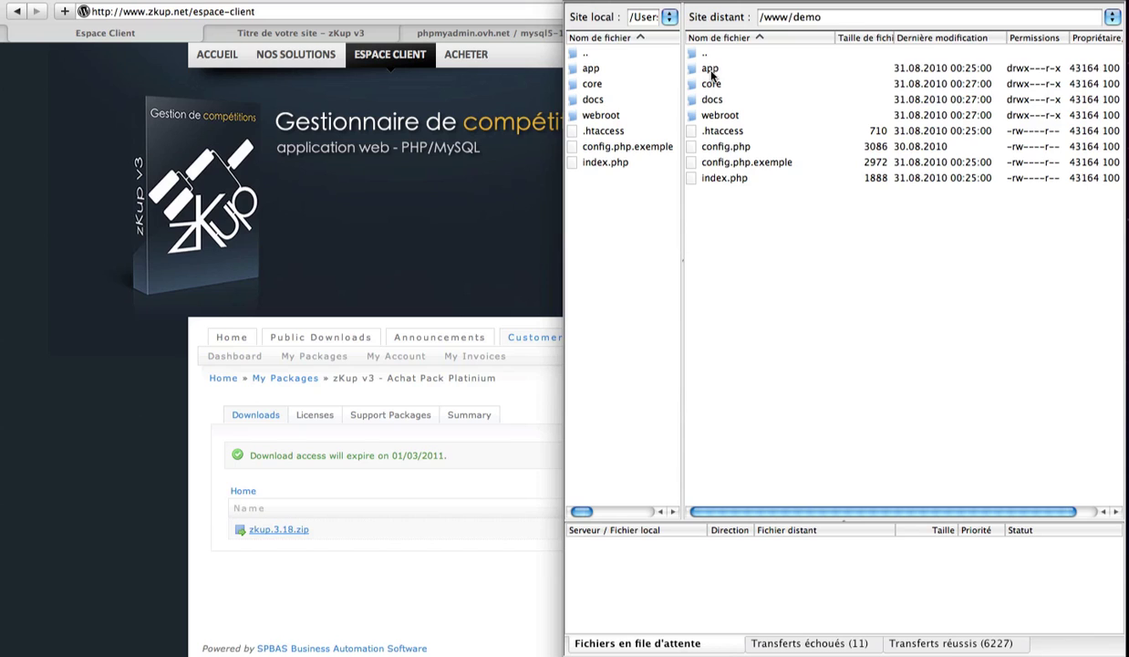
Step: Check the permissions of the app/config/cache folder without changing them
double_click(711, 69)
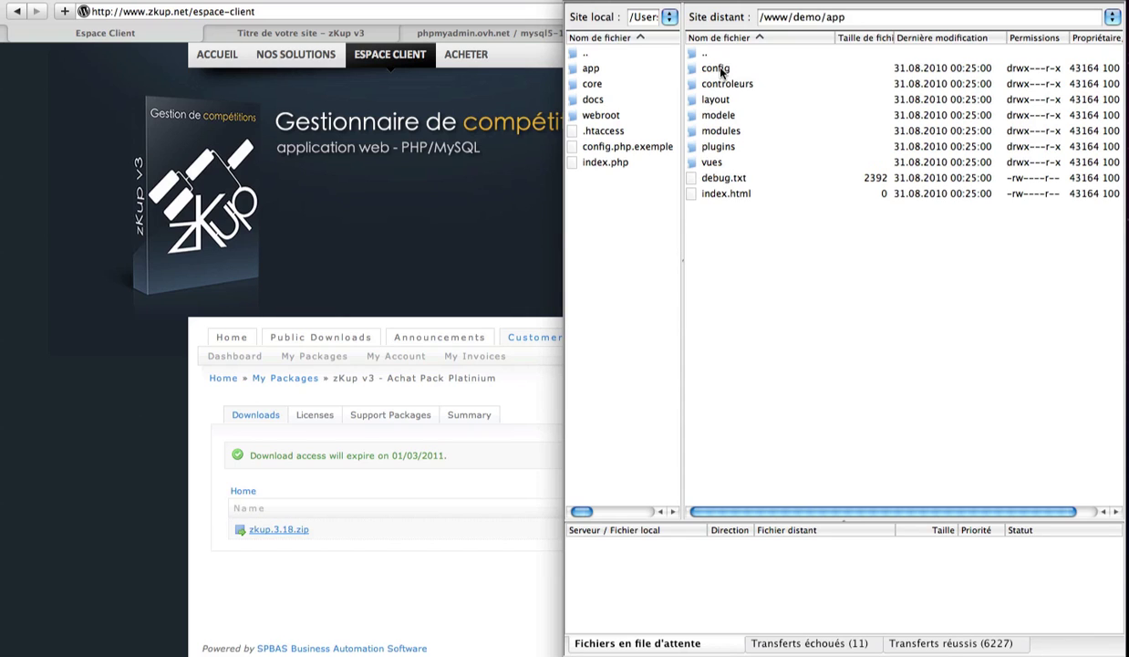
double_click(722, 71)
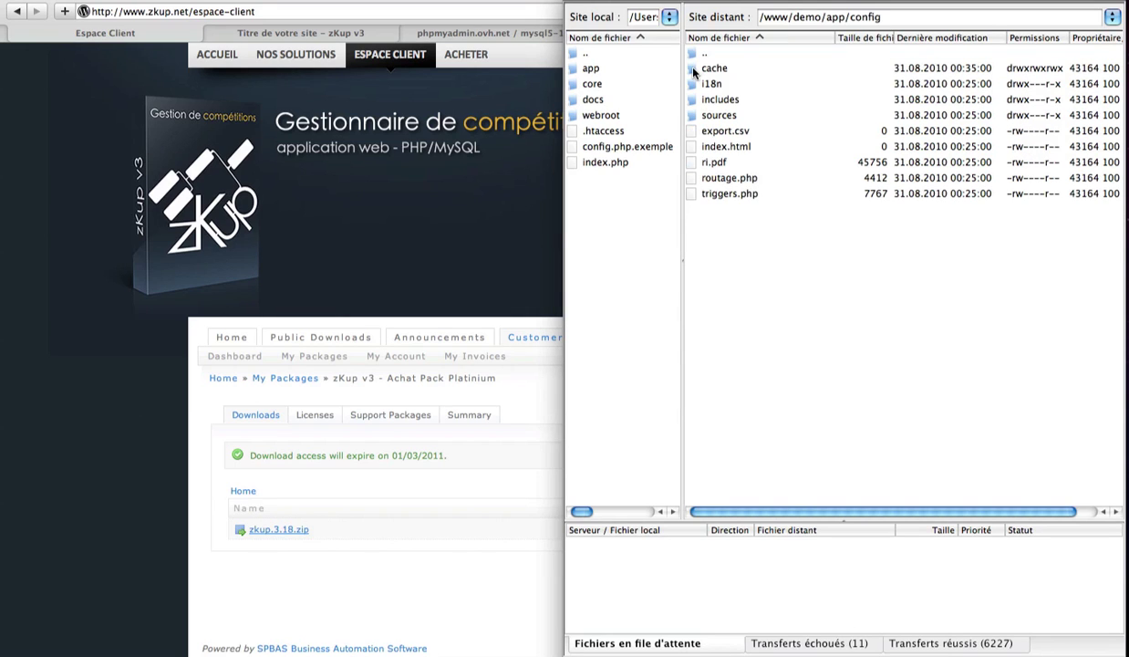
left_click(697, 70)
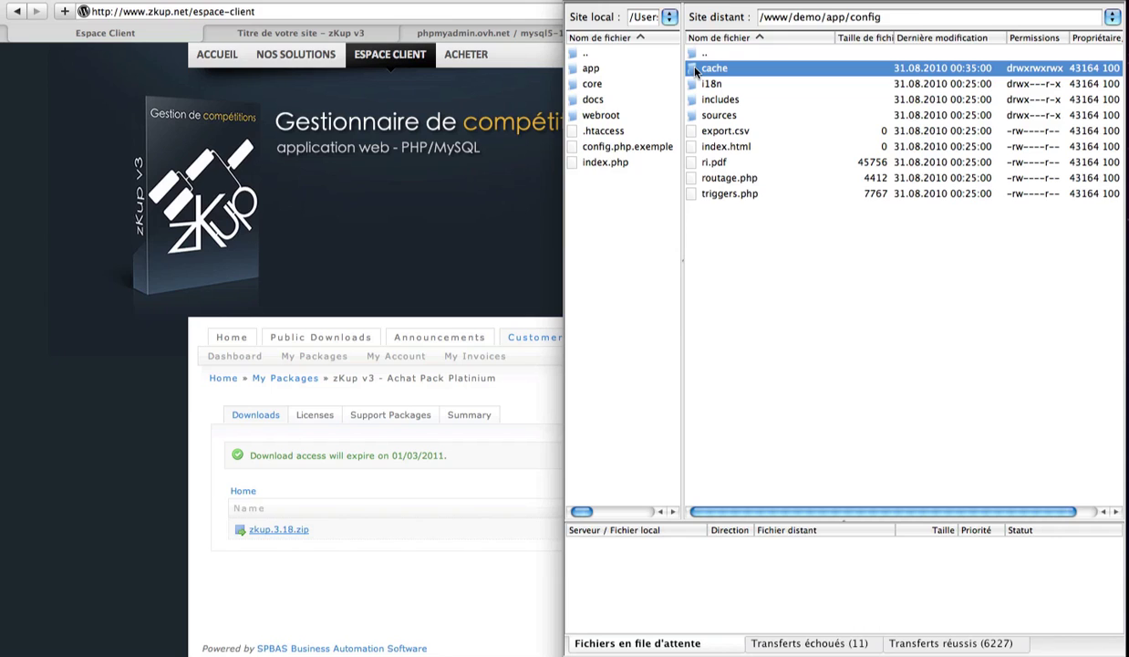
right_click(696, 70)
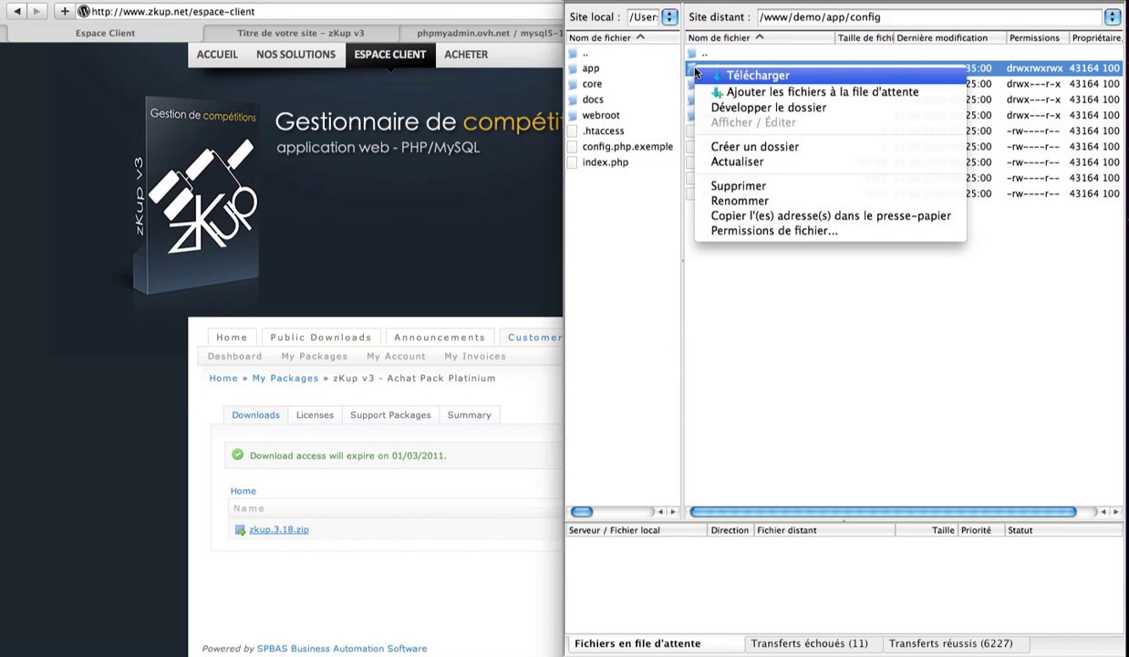
left_click(723, 232)
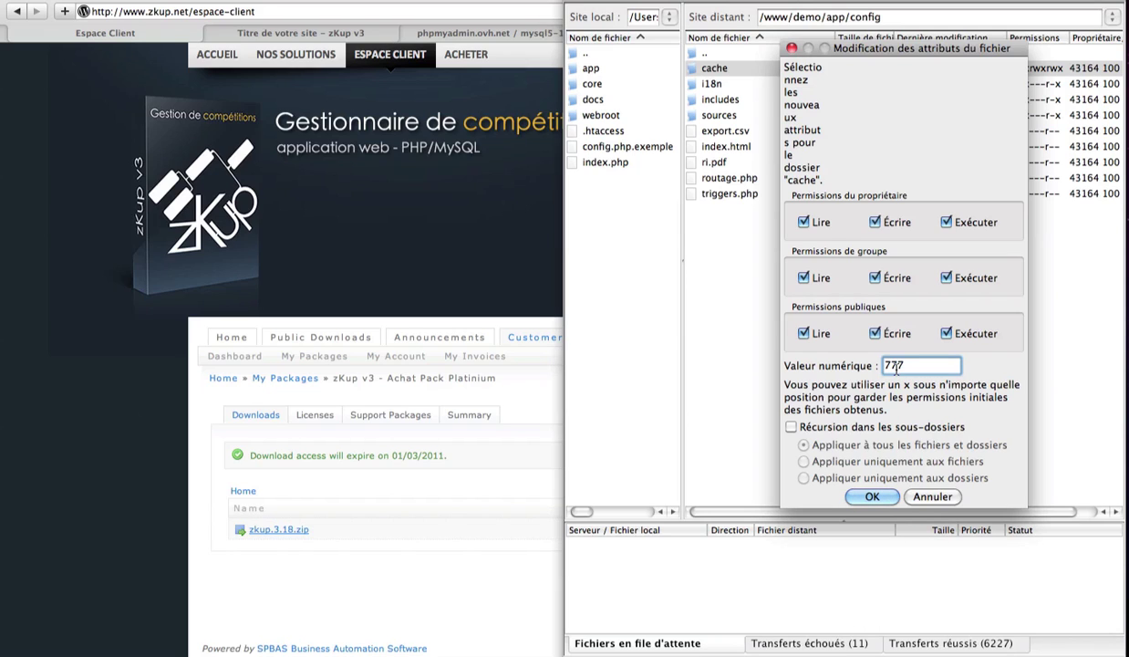
left_click(934, 499)
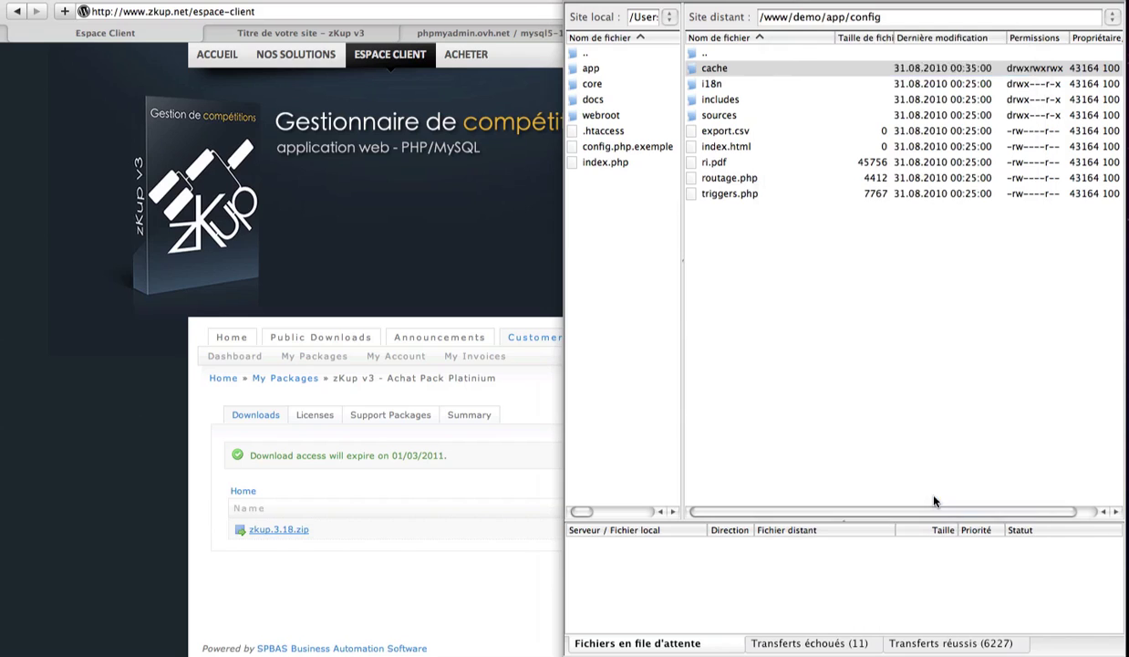
Step: Return to /www/demo and select config.php.exemple to edit in Espresso
double_click(700, 55)
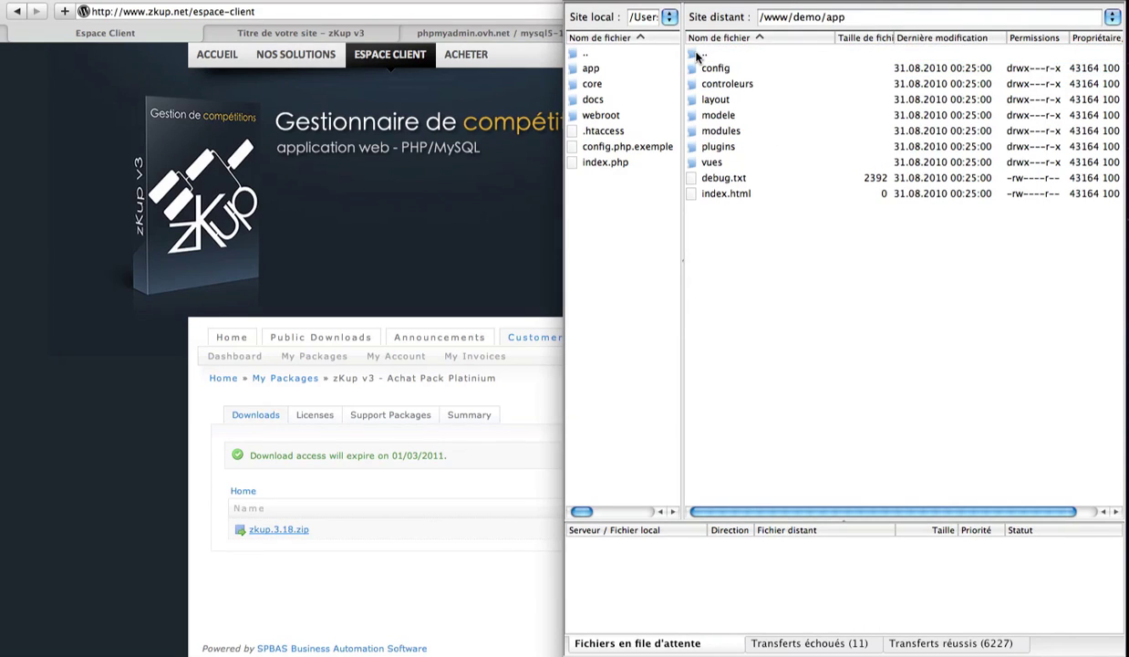
double_click(698, 55)
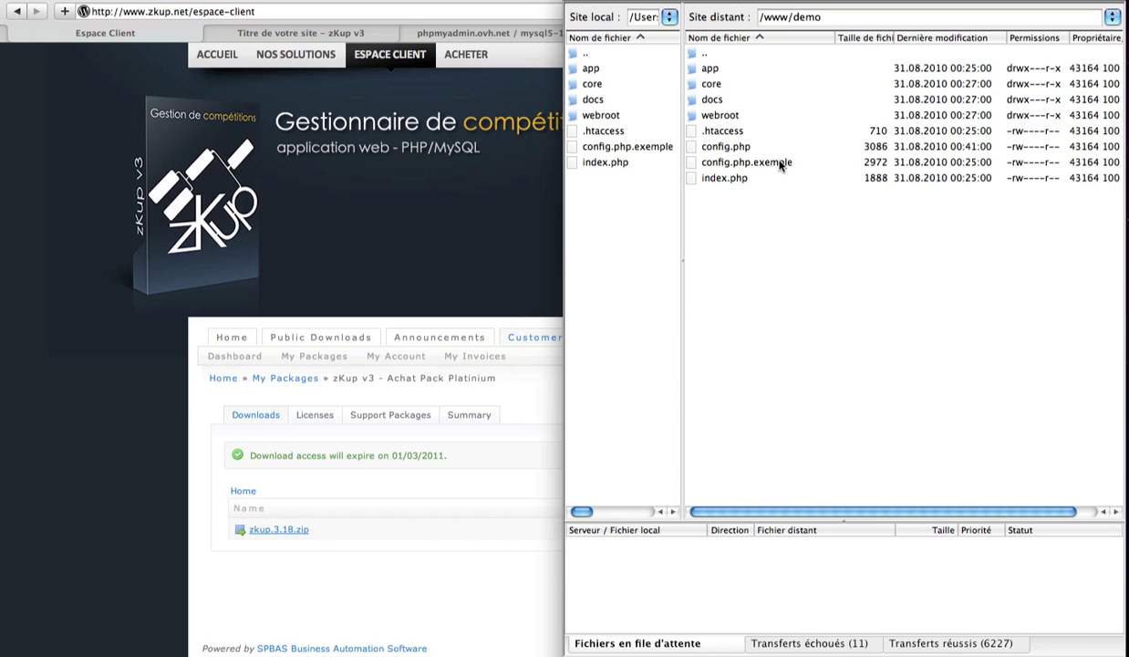
left_click(780, 164)
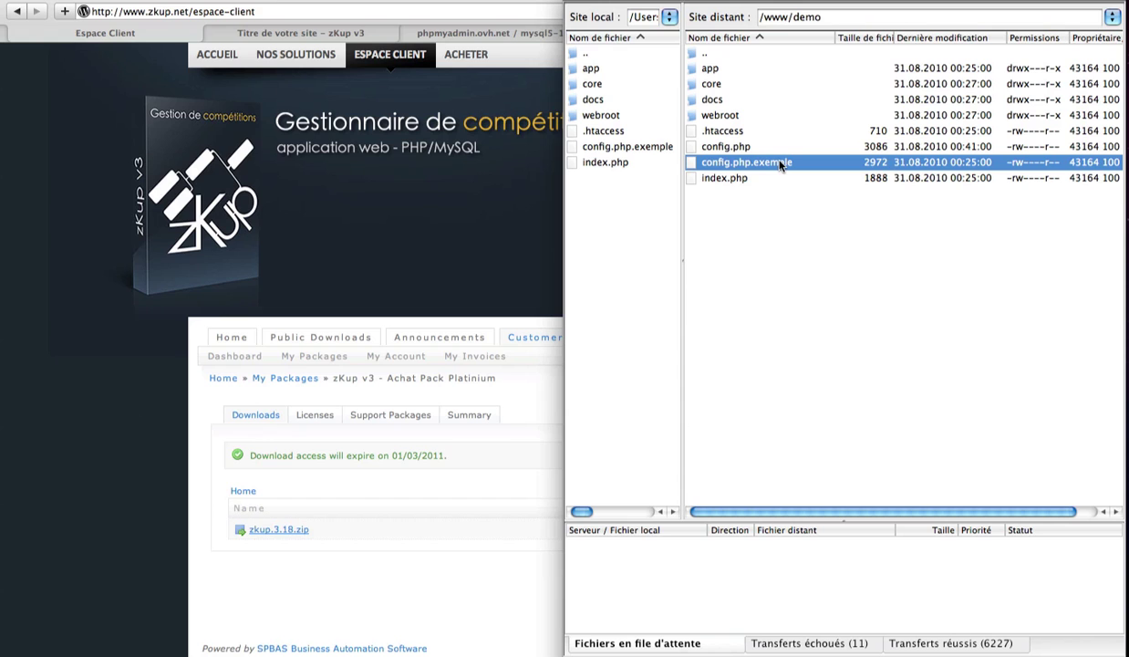
key("super+Tab")
key("super+Tab")
key("super+Tab")
key("super+Tab")
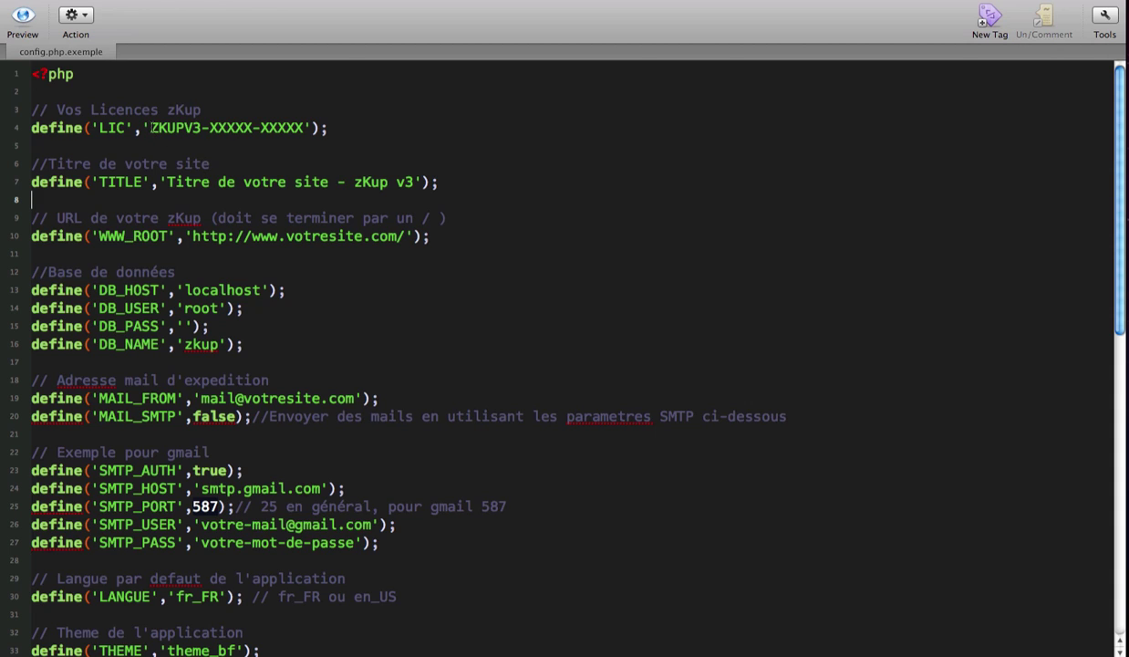
Step: Review the licence key, site title, site URL and database lines in config.php.exemple
left_click_drag(150, 128, 302, 128)
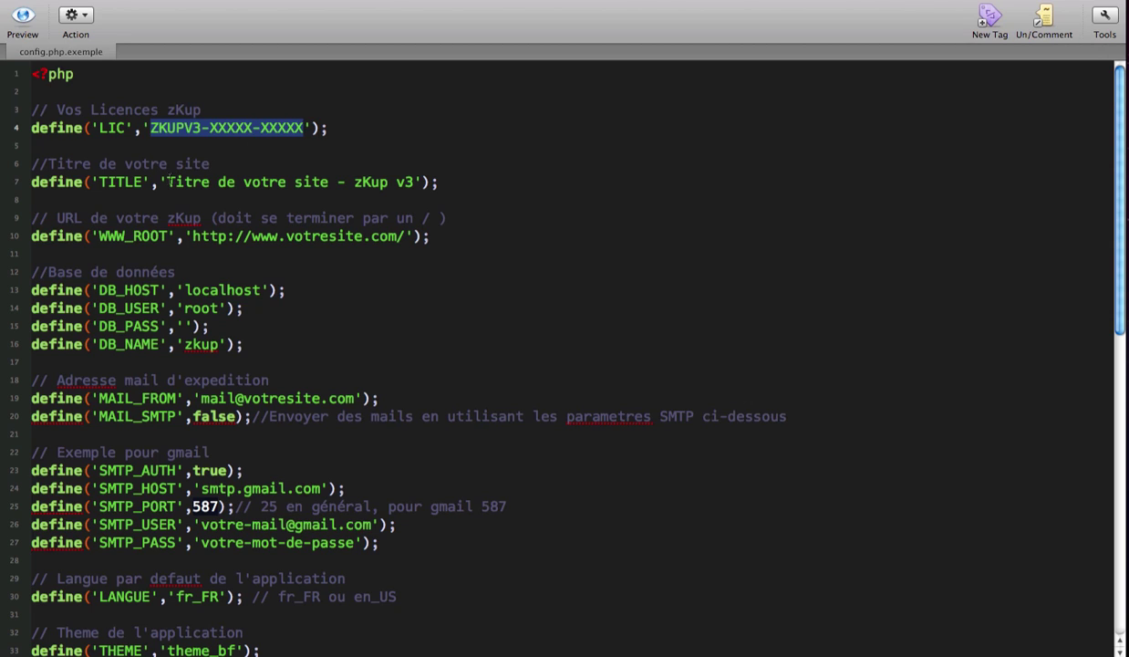
left_click_drag(167, 182, 414, 182)
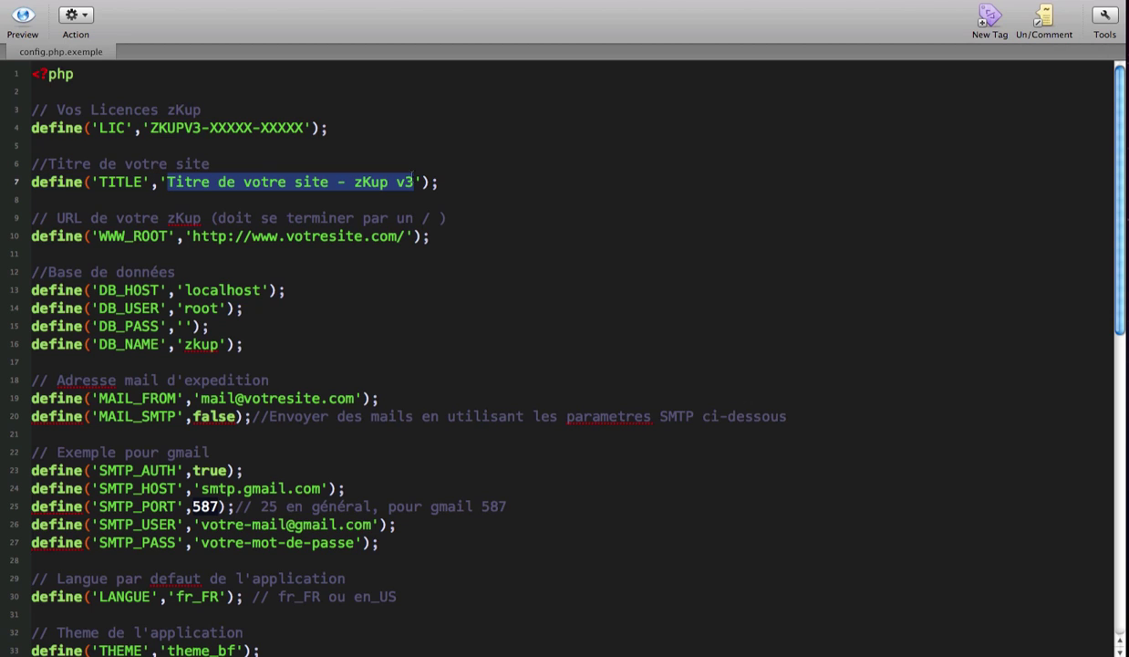
left_click_drag(191, 236, 404, 236)
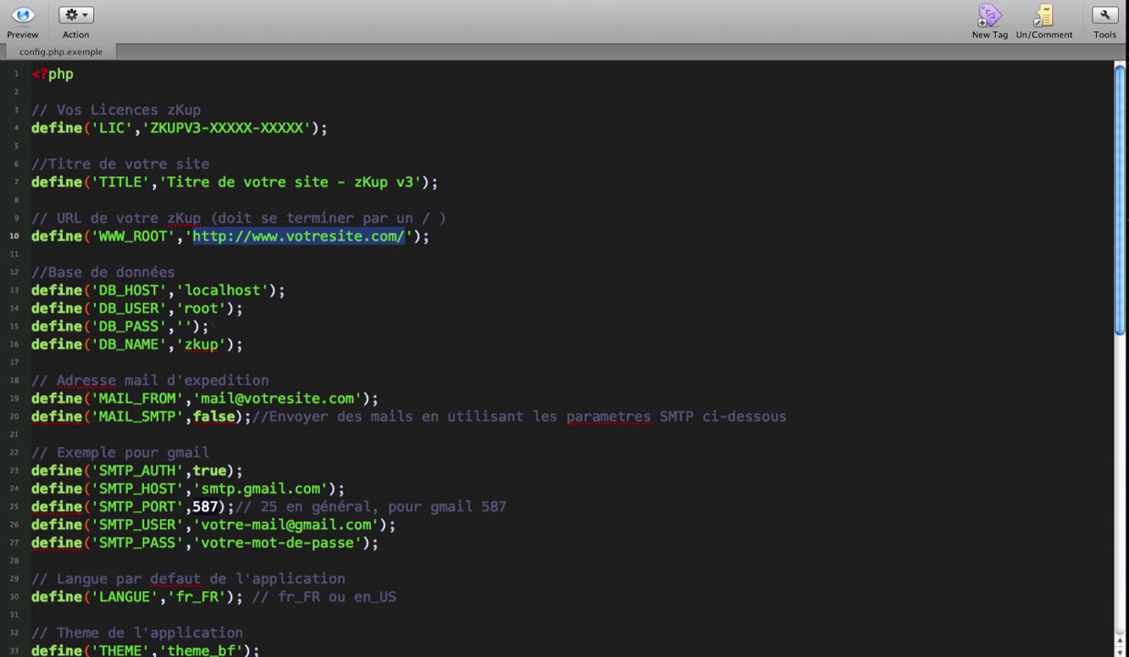
left_click(243, 344)
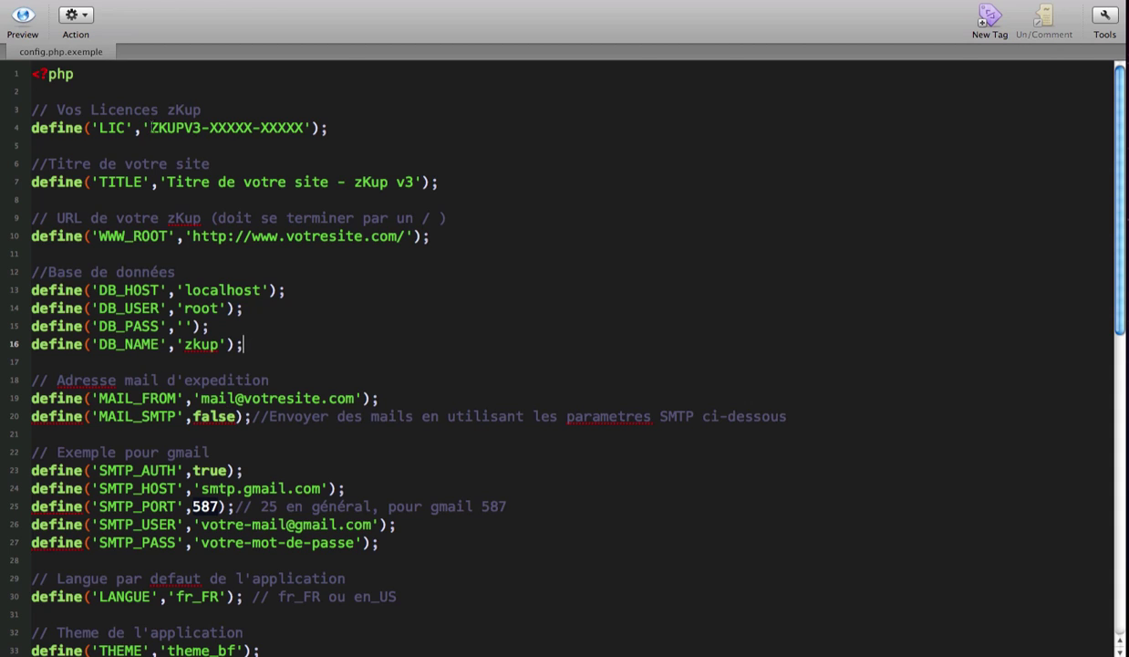
left_click_drag(150, 128, 303, 127)
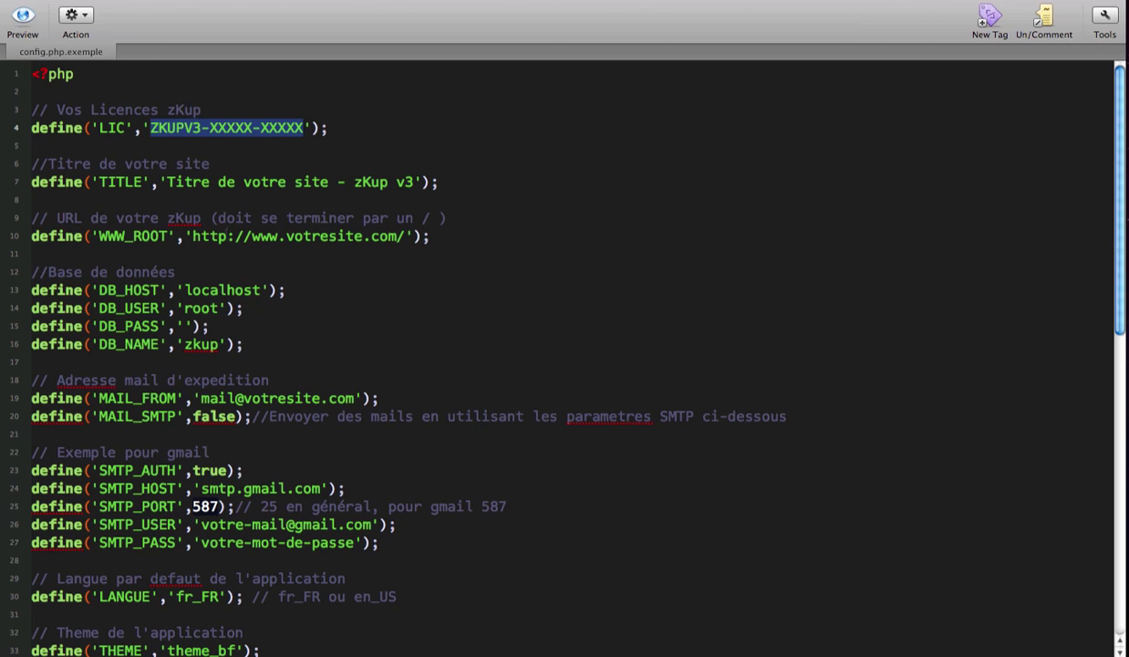
left_click_drag(191, 237, 404, 236)
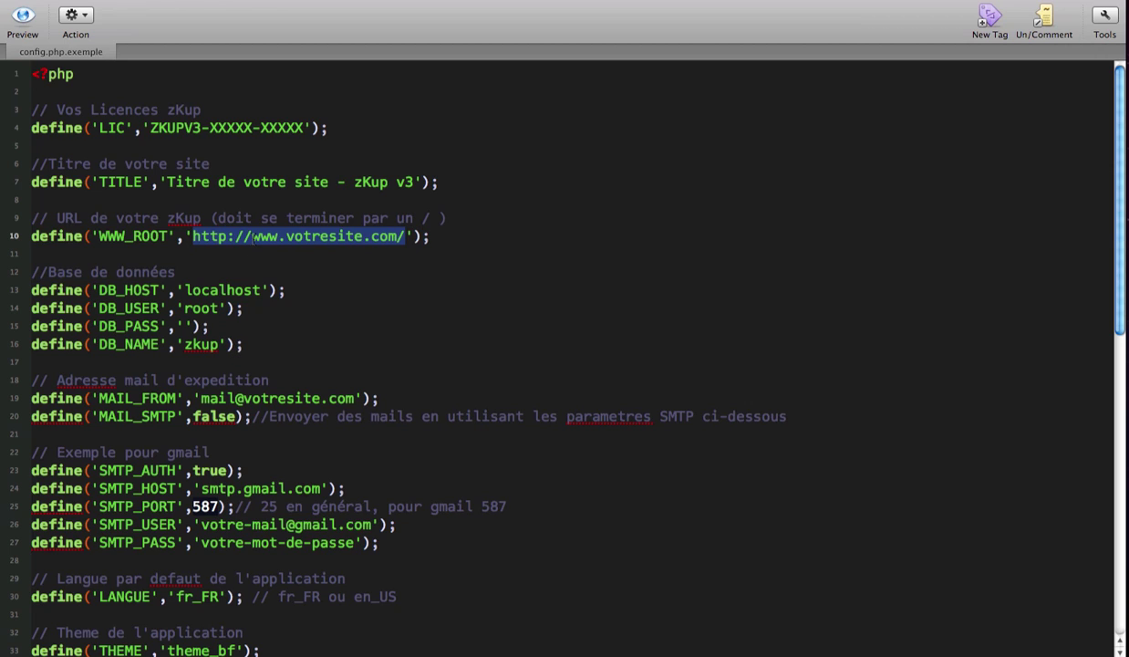
left_click(252, 236)
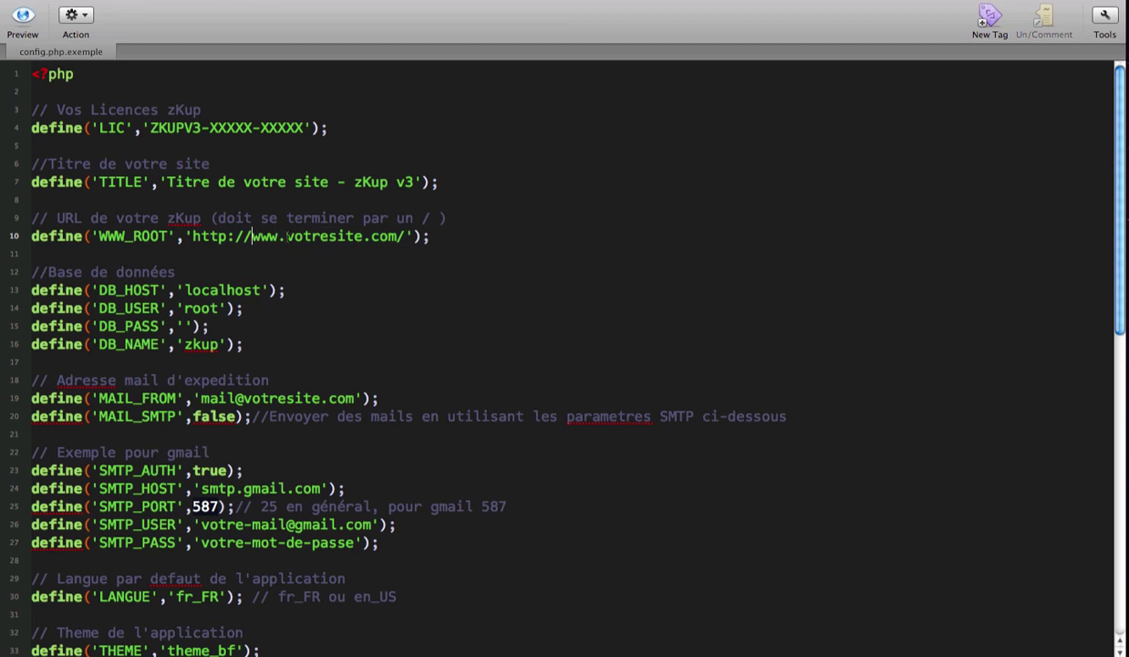
left_click_drag(286, 236, 398, 236)
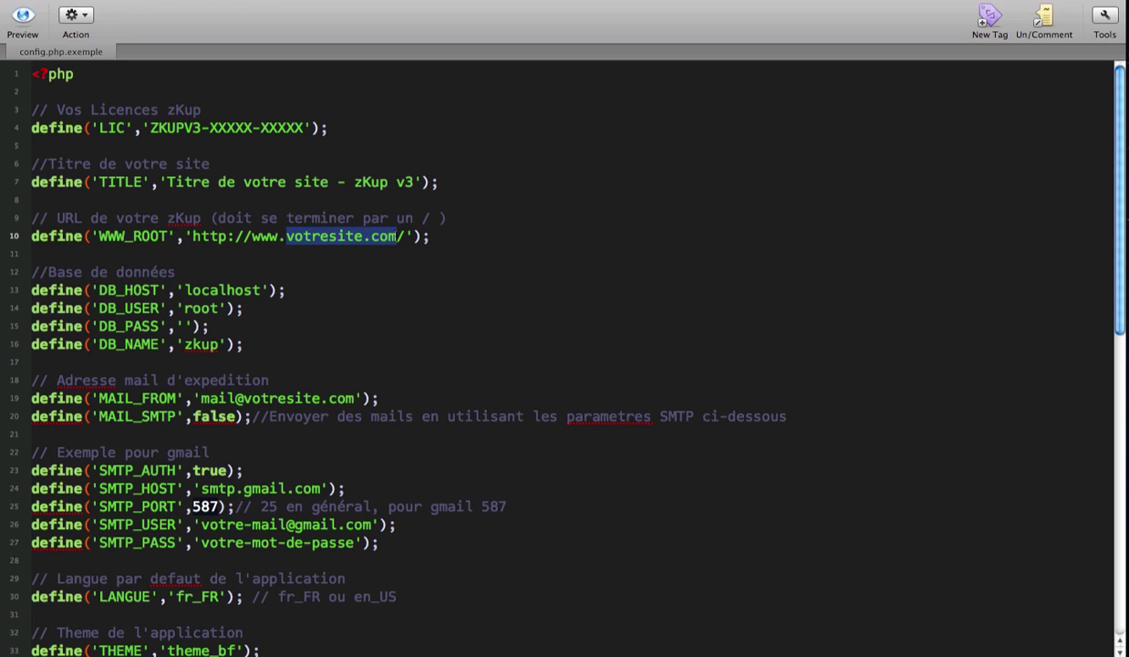
type("zkup.net/")
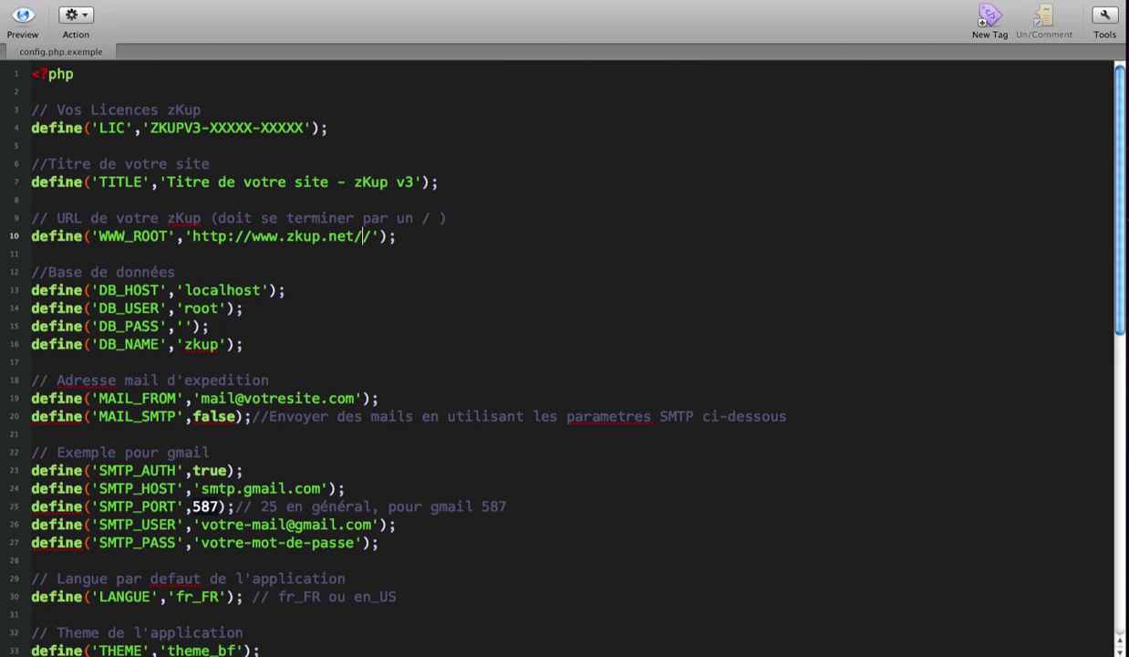
type("demo")
left_click(402, 236)
left_click(405, 236)
key("super+Tab")
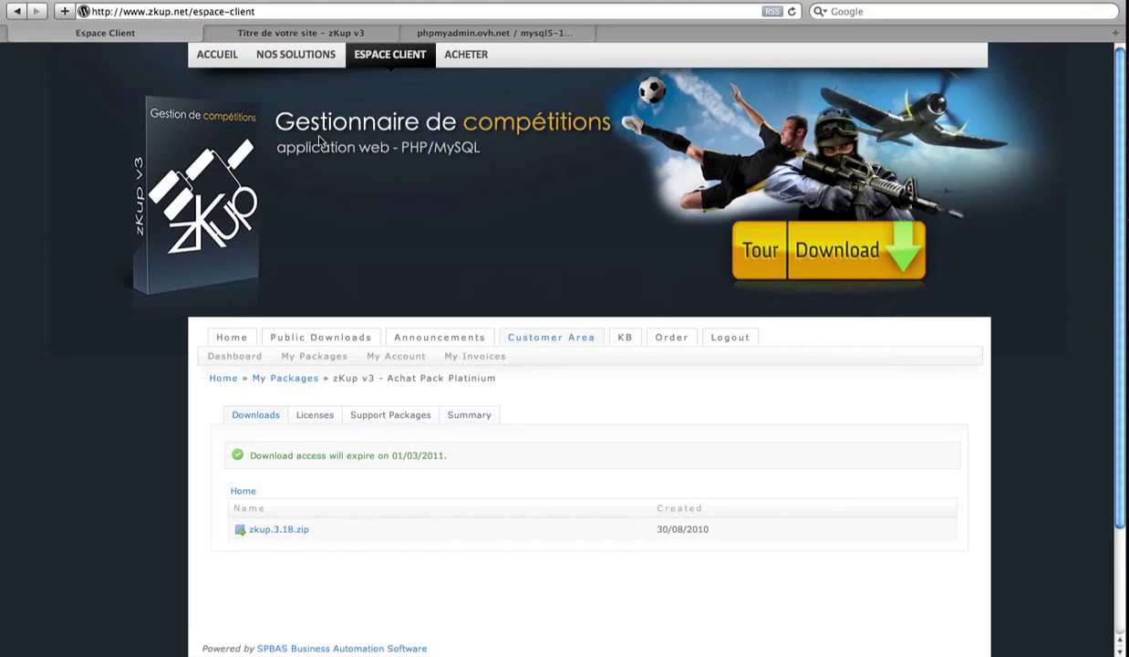
Step: Copy the Platinium licence key from the Licenses tab and reissue the licence
left_click(311, 416)
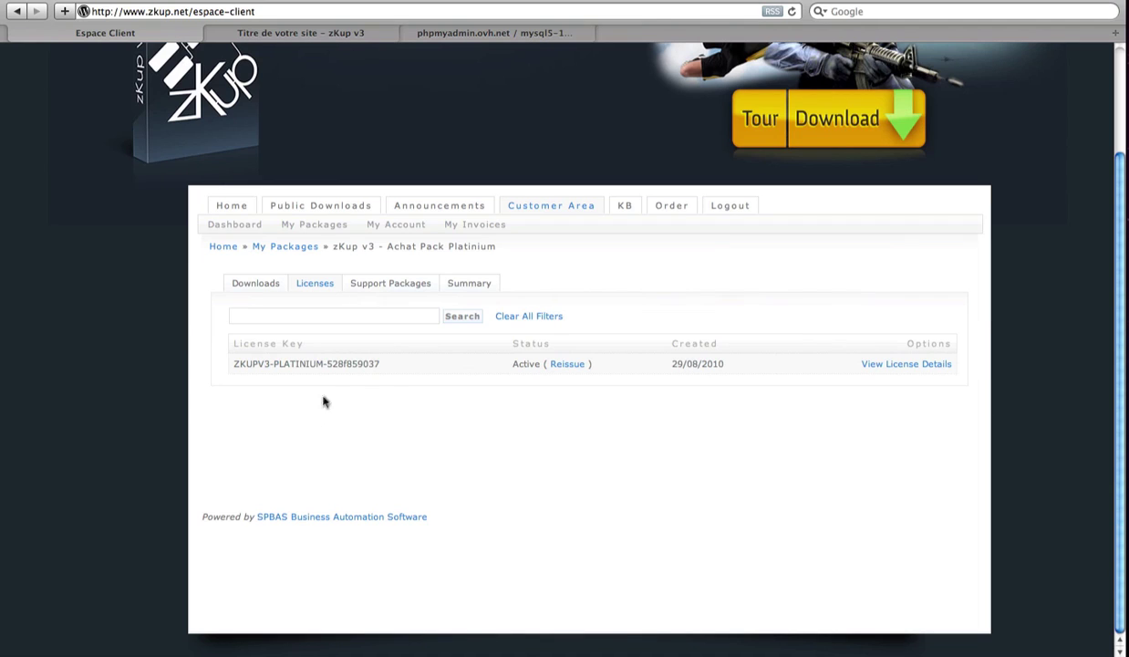
left_click_drag(383, 363, 235, 363)
key("super+c")
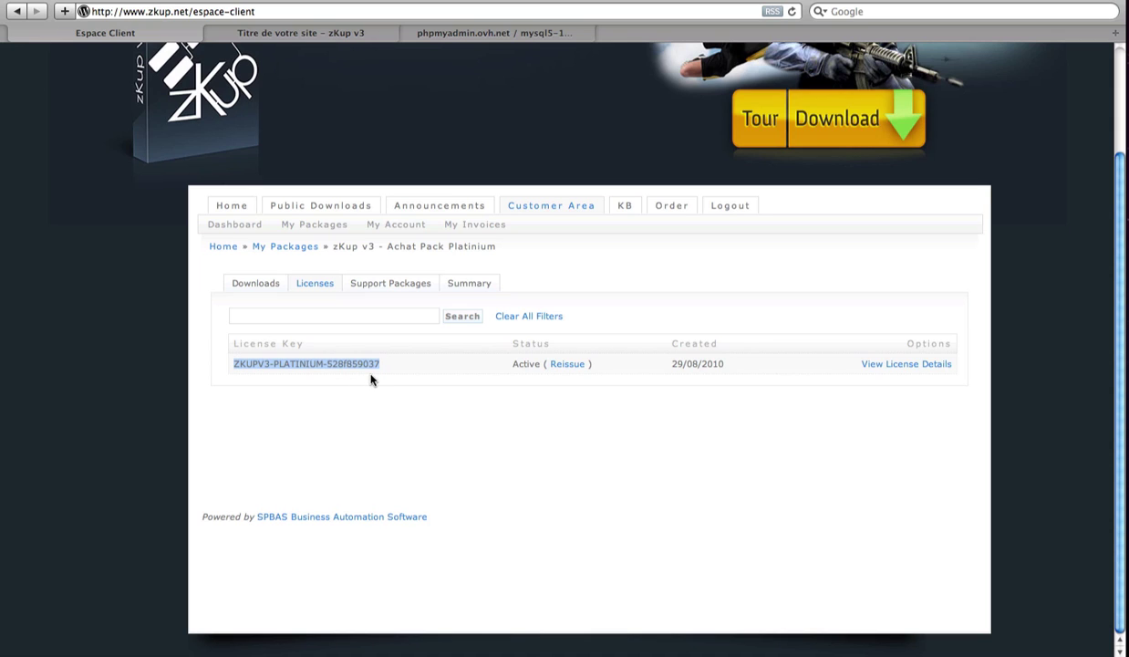
left_click(571, 365)
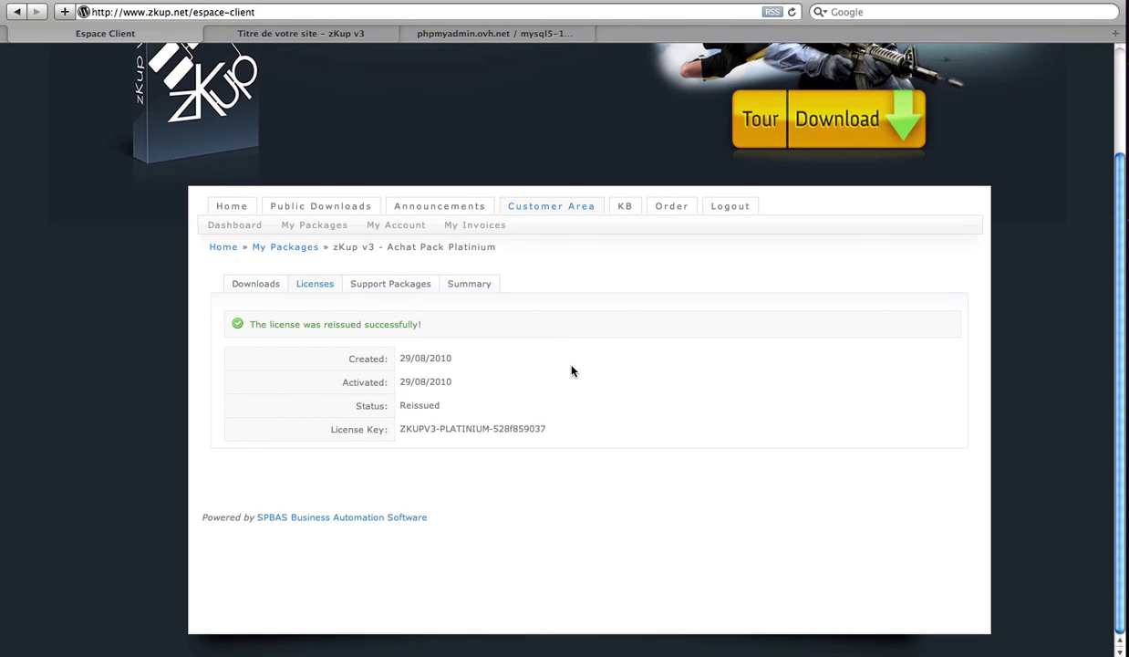
key("super+Tab")
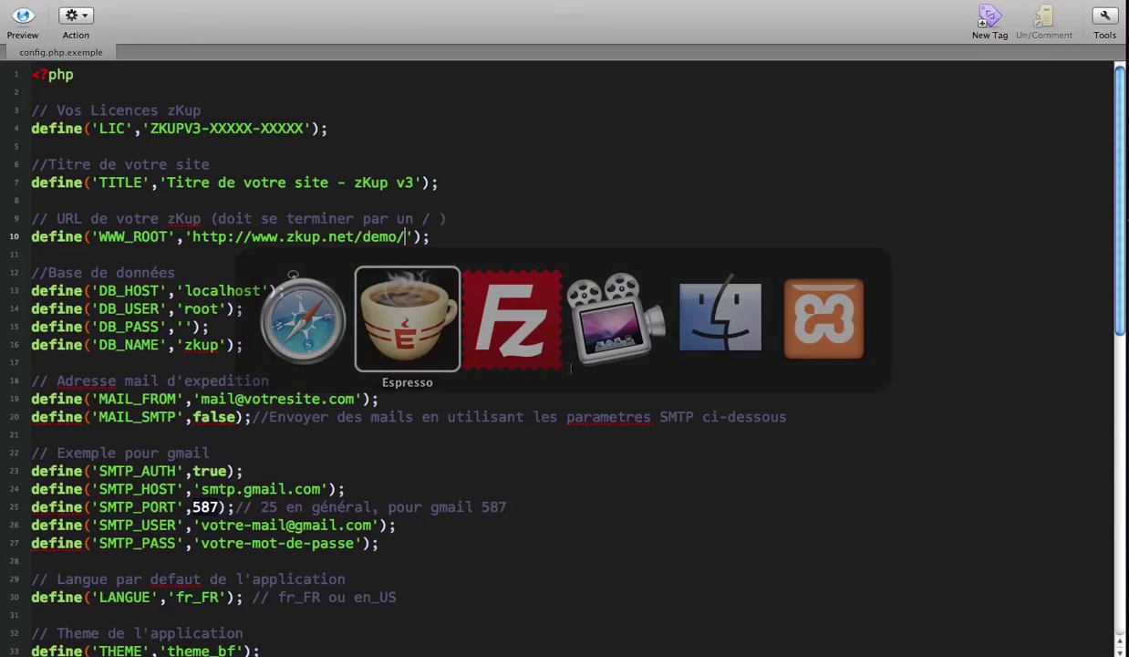
Step: Paste the Platinium licence key over the LIC placeholder on line 4
left_click_drag(149, 128, 303, 128)
key("super+v")
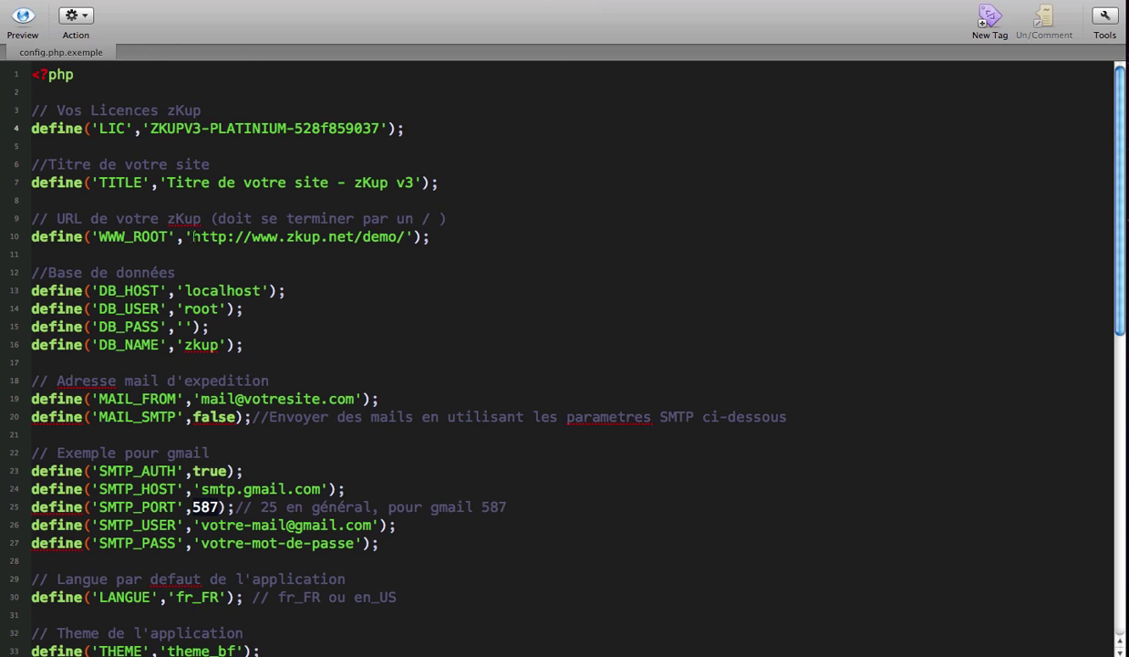
left_click_drag(191, 237, 404, 236)
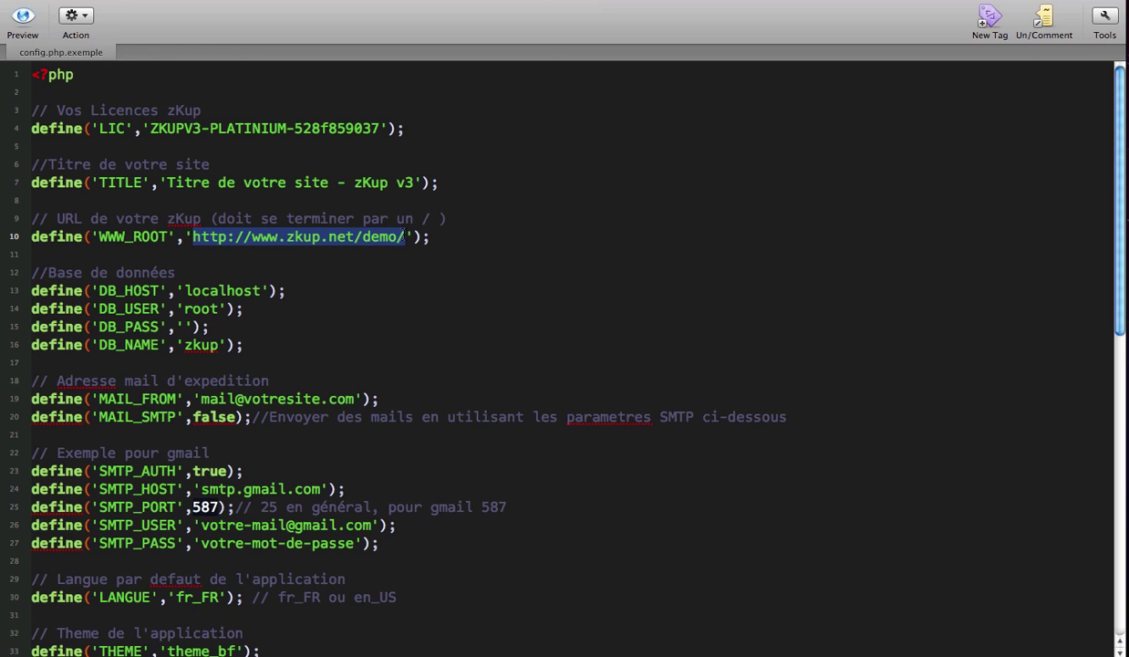
left_click(256, 339)
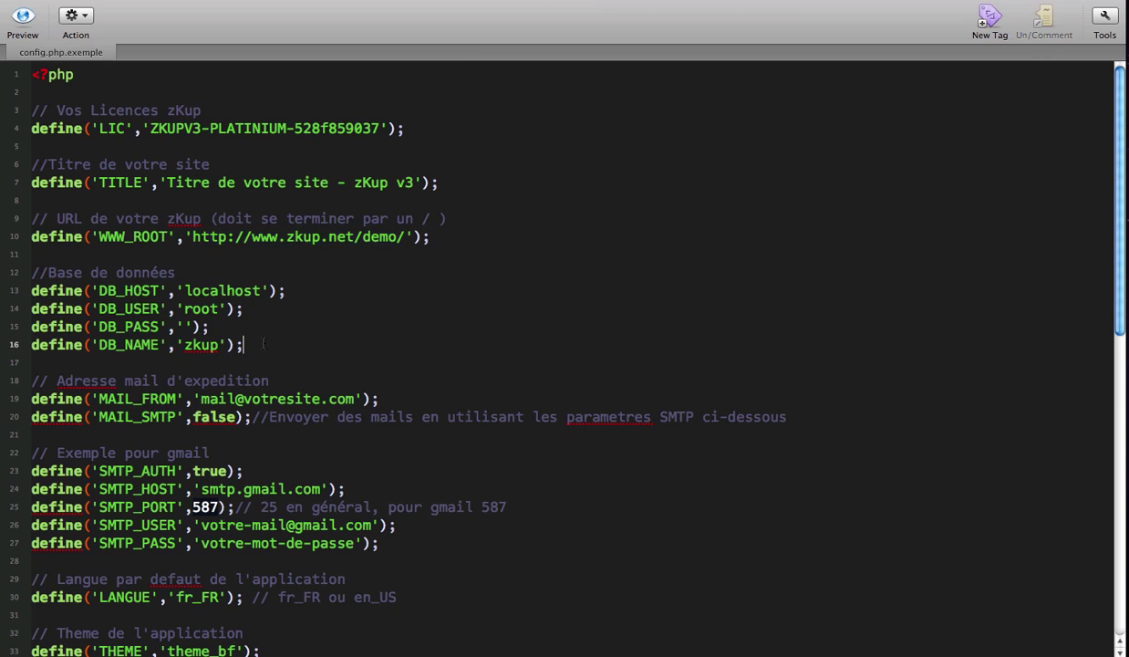
left_click_drag(256, 339, 33, 290)
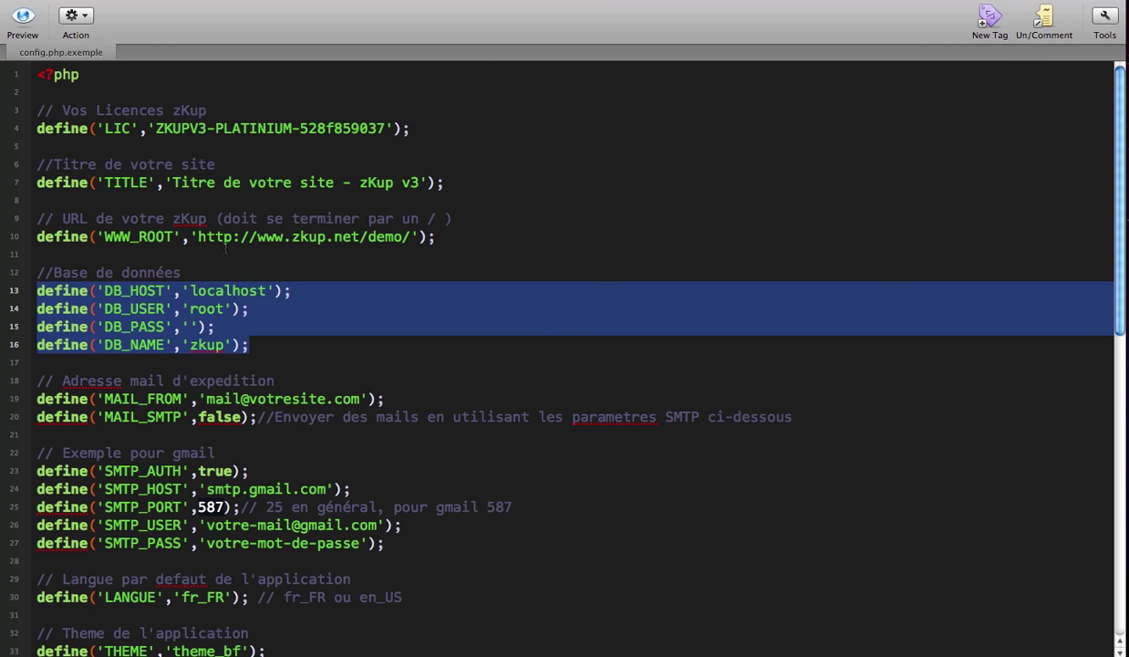
key("super+Tab")
key("super+Tab")
key("super+shift+Tab")
key("super+Tab")
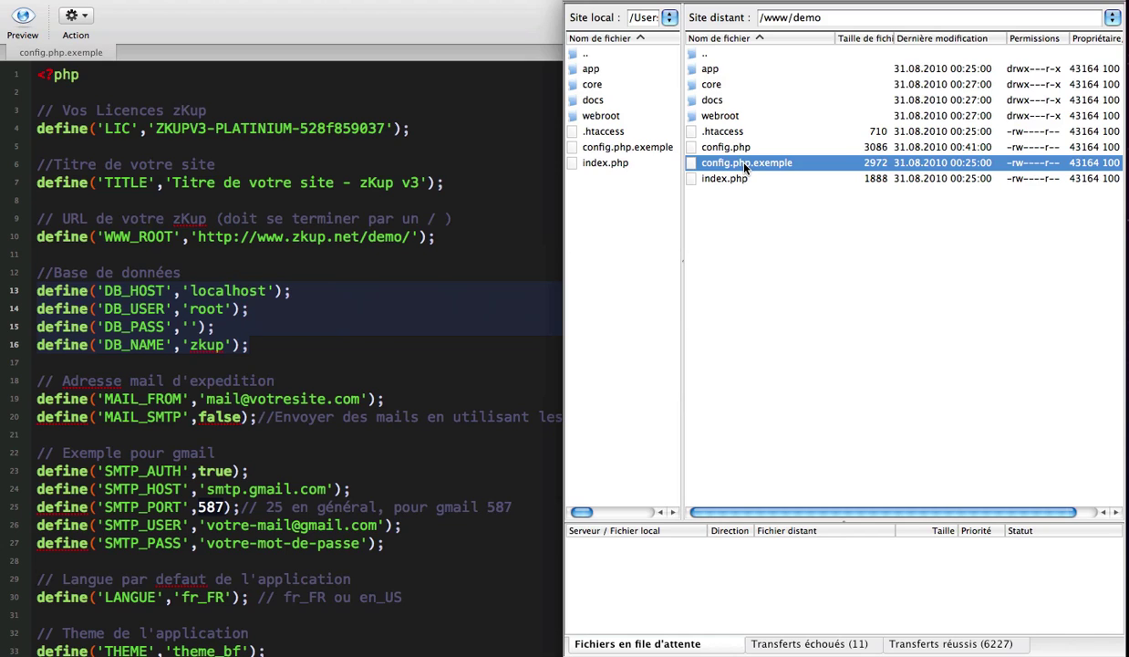
left_click(745, 167)
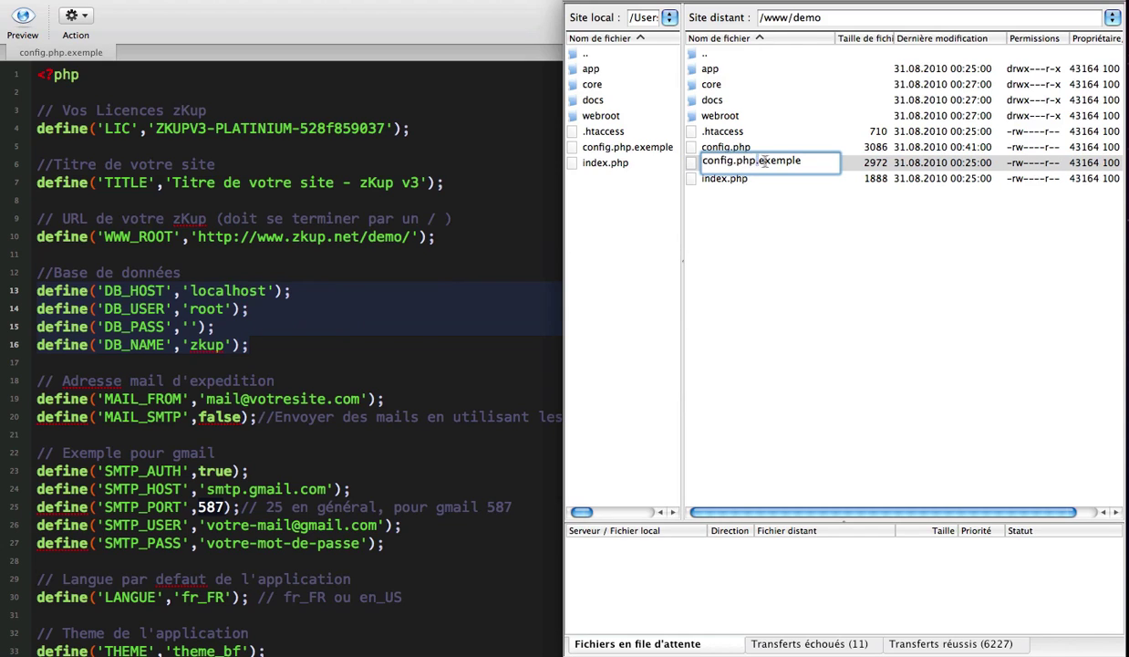
left_click_drag(756, 162, 812, 161)
key("BackSpace")
type(".exemple")
key("Return")
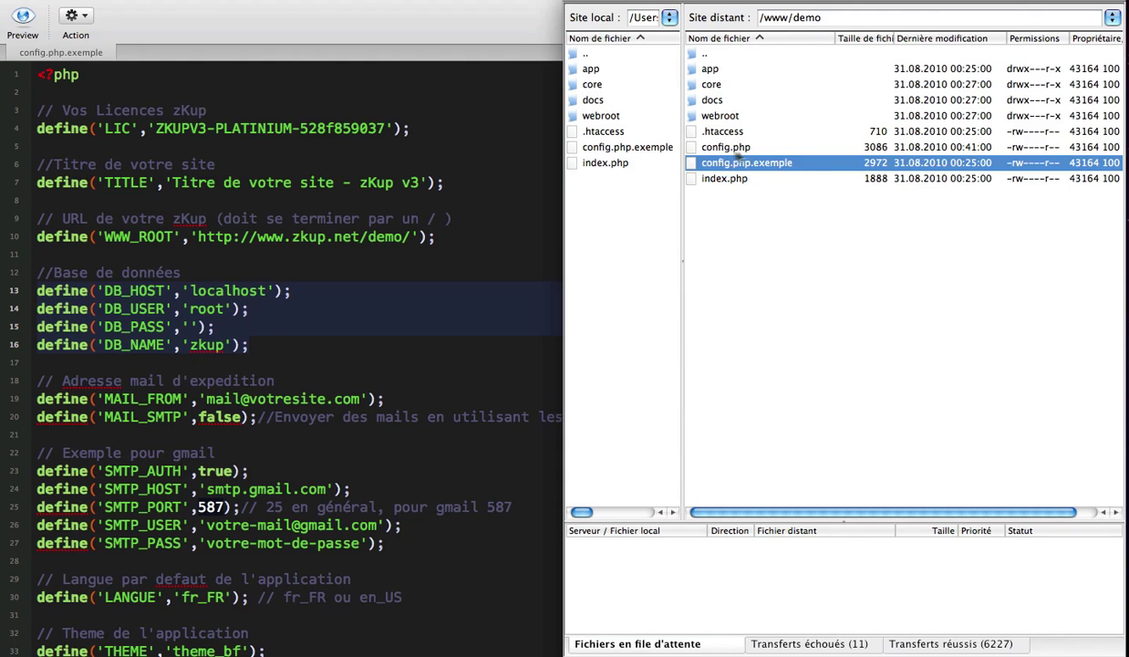
left_click(694, 148)
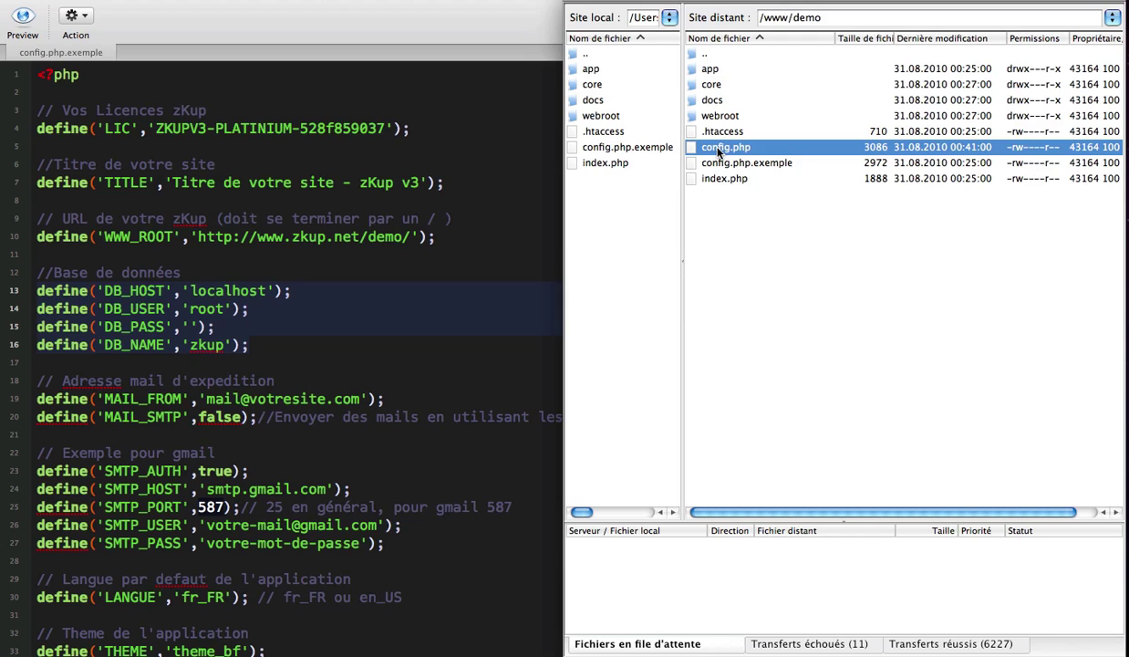
Step: Go back to phpMyAdmin's database import page
key("super+Tab")
key("super+Tab")
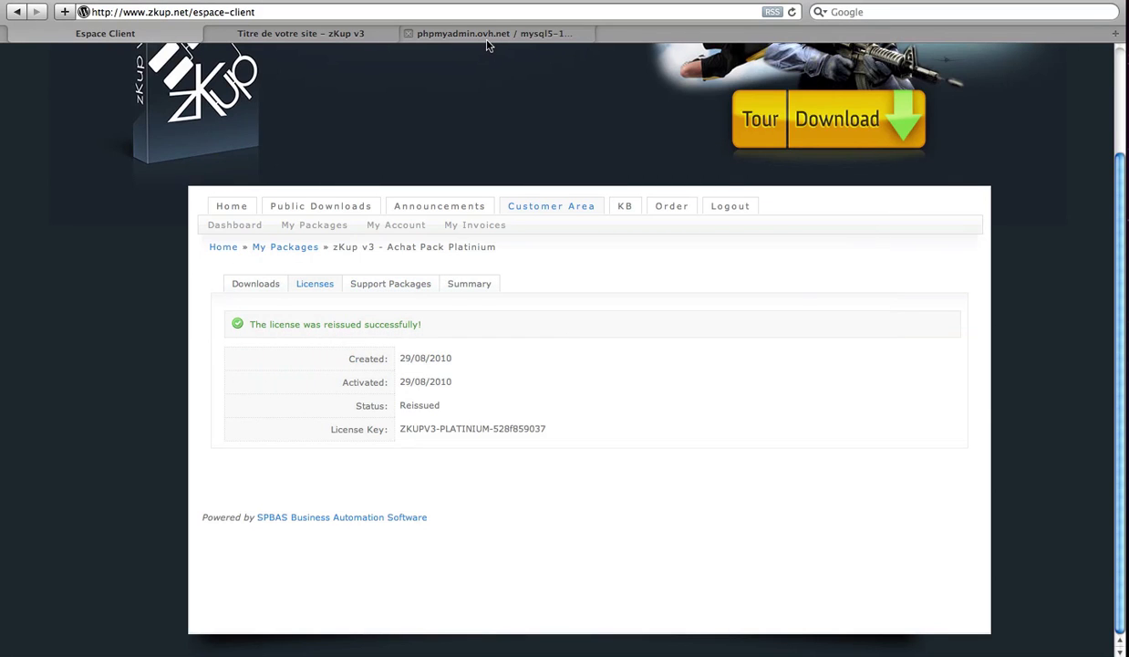
left_click(491, 37)
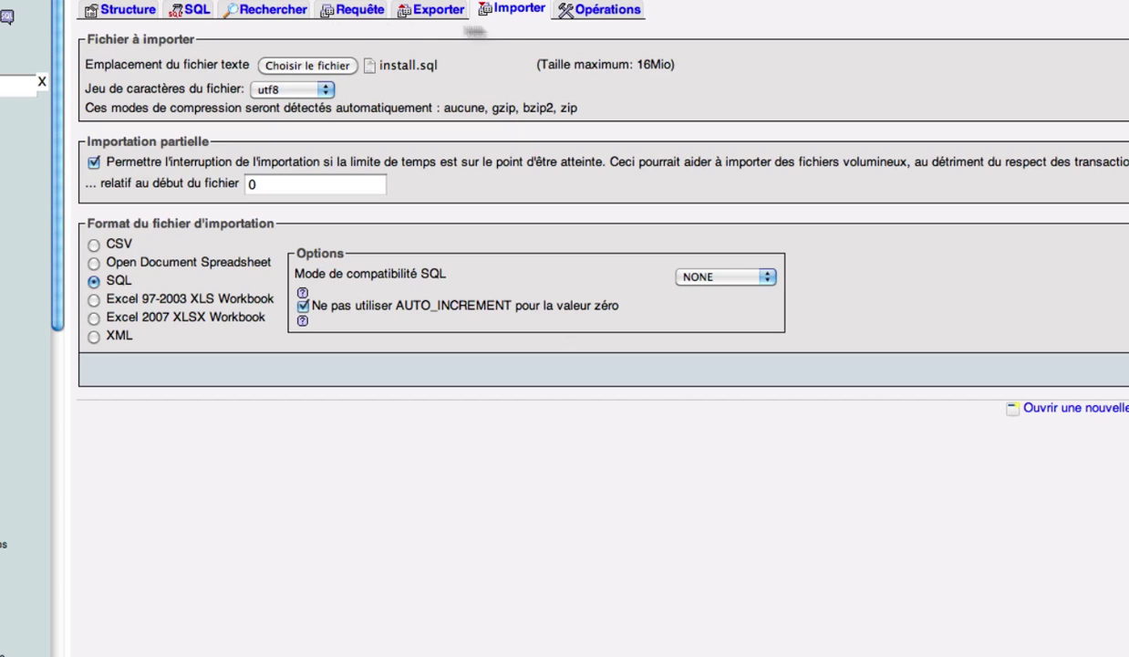
left_click(527, 11)
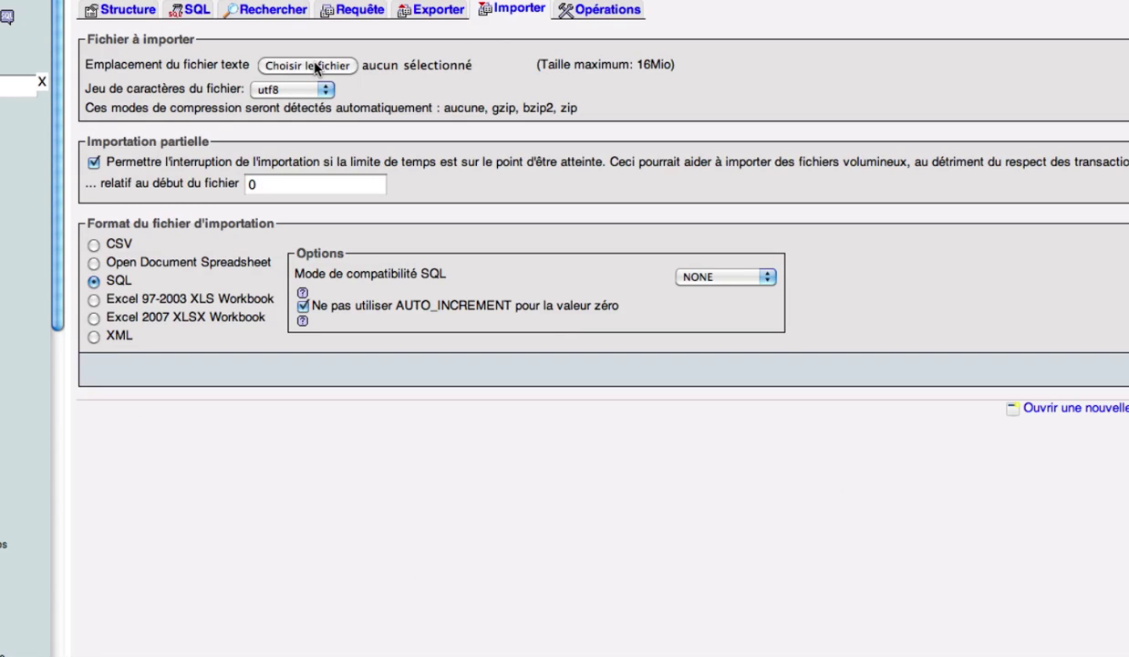
Step: Choose install.sql from the 4b7daa4f_zkup docs folder as the file to import
left_click(315, 67)
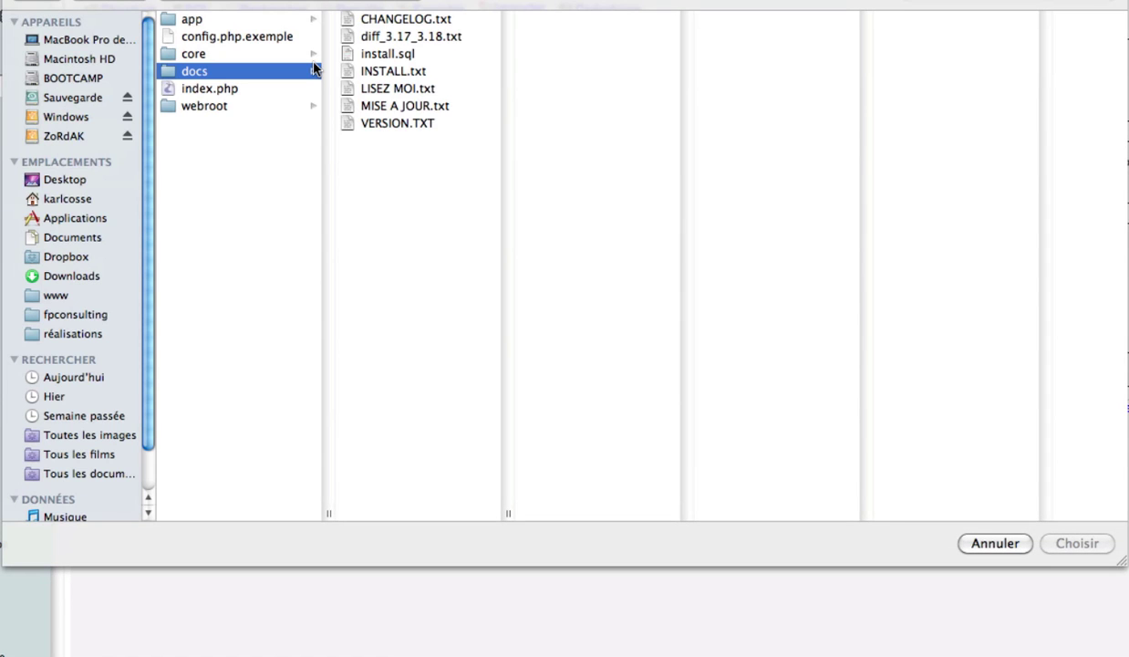
left_click(300, 2)
left_click(281, 17)
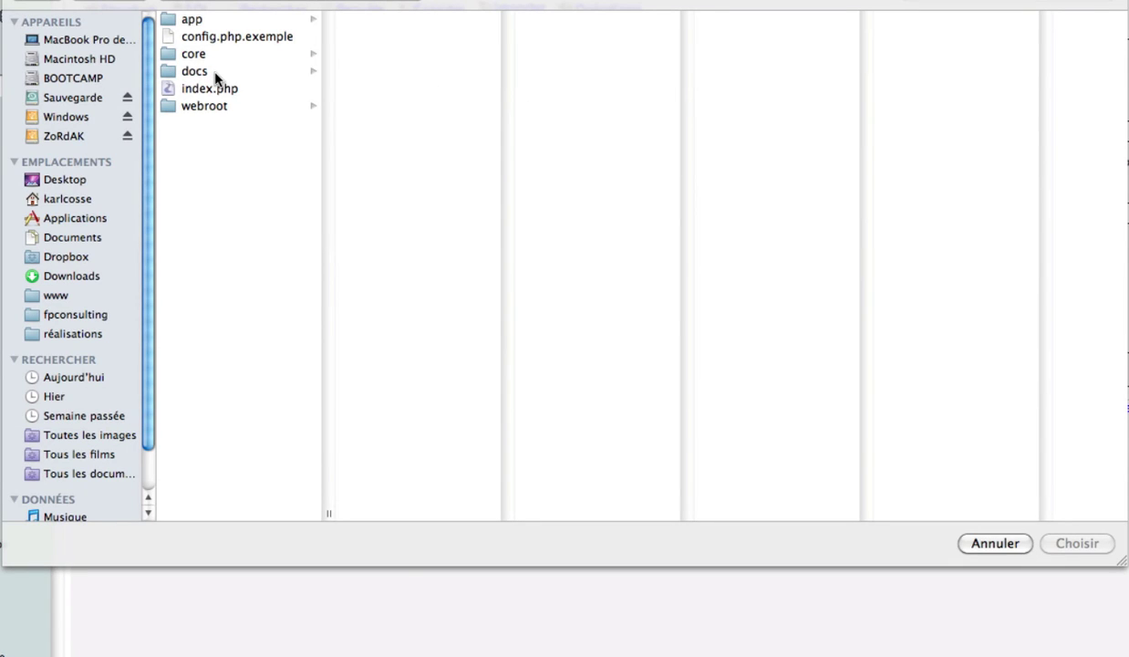
left_click(216, 73)
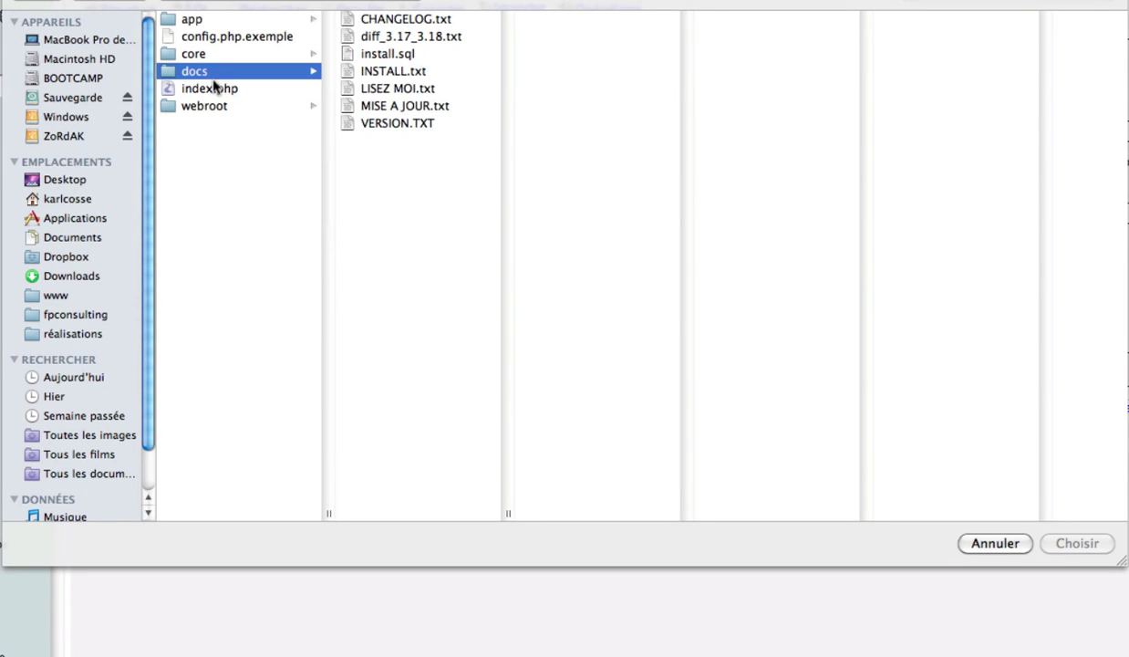
left_click(404, 55)
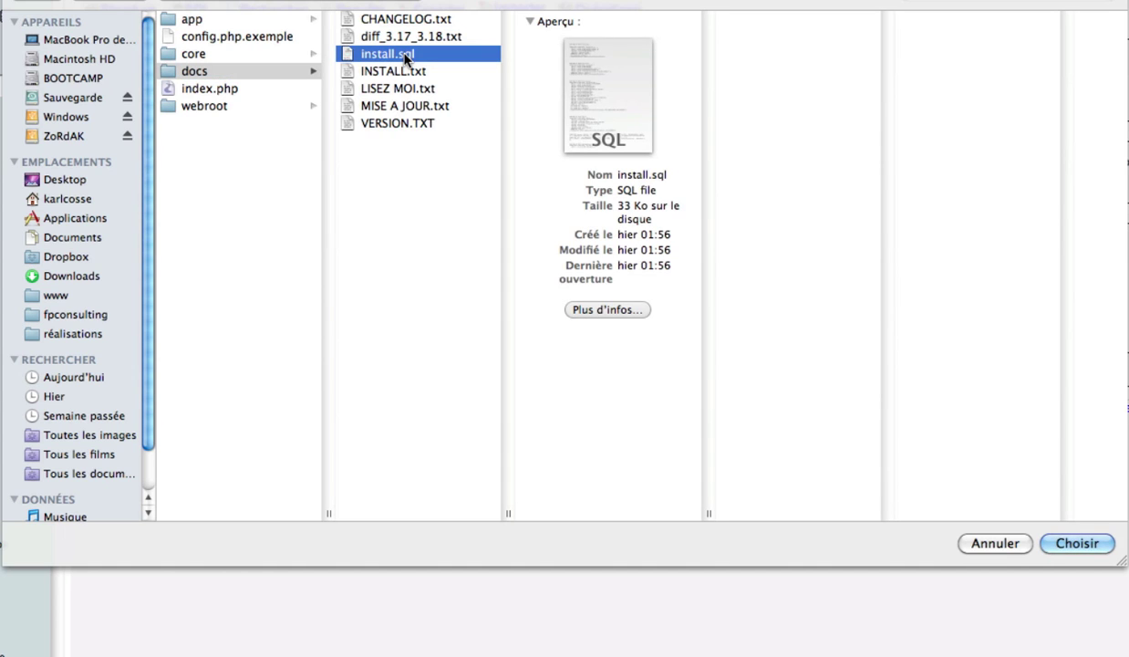
left_click(1080, 545)
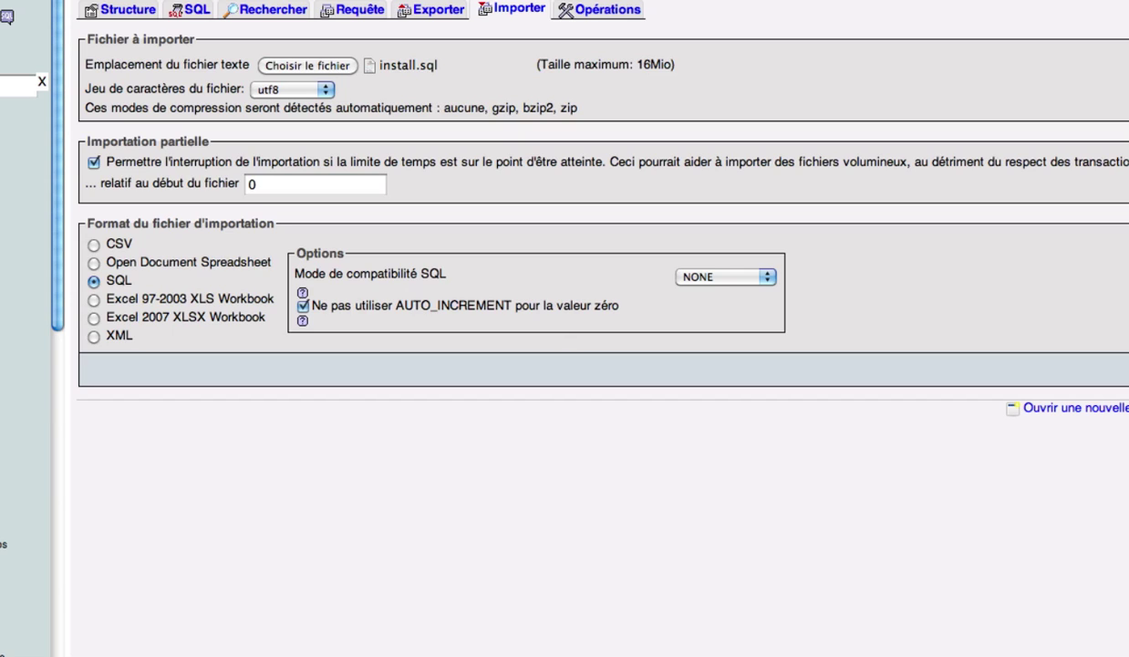
left_click(323, 31)
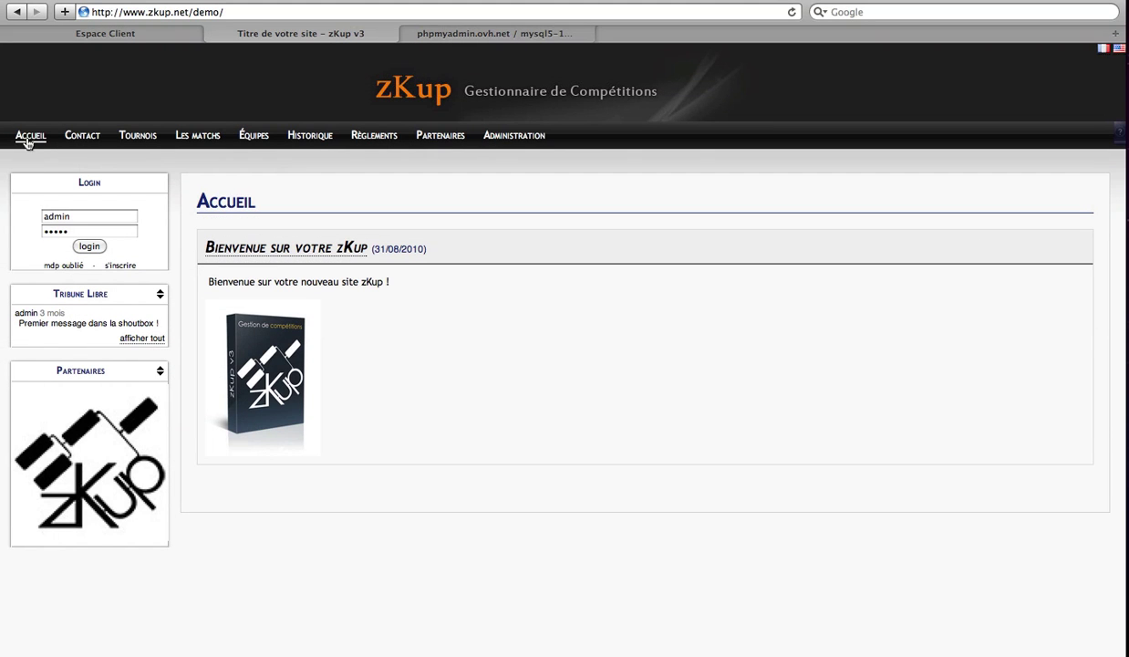
Step: Reload the zKup home page and log in with the administrator account credentials
left_click(231, 13)
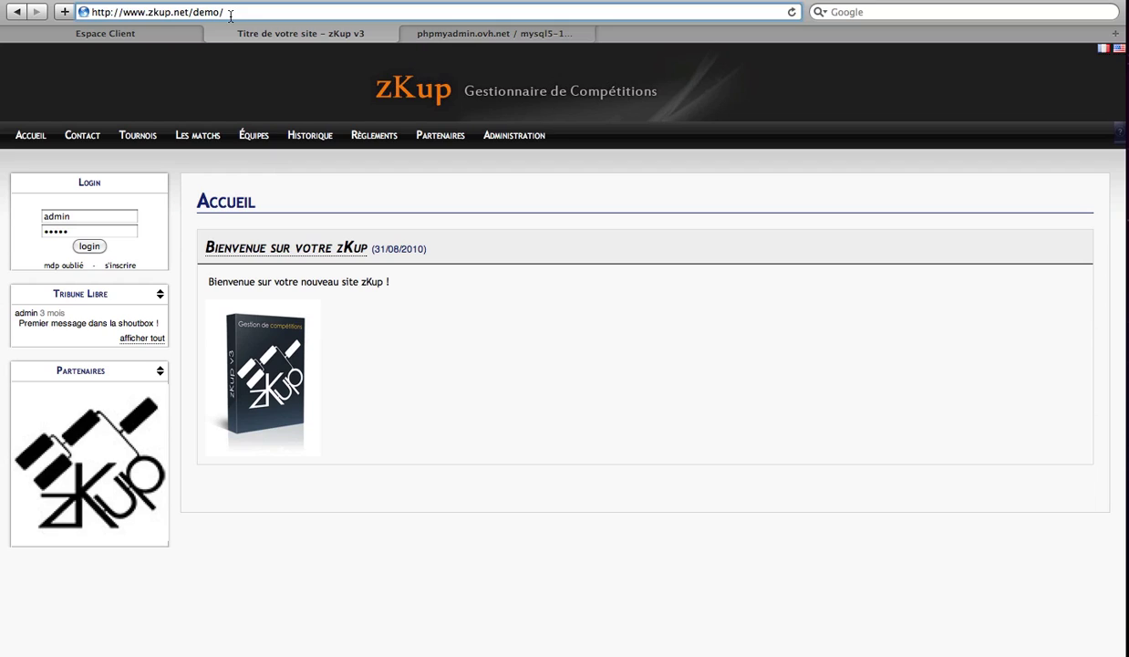
key("Return")
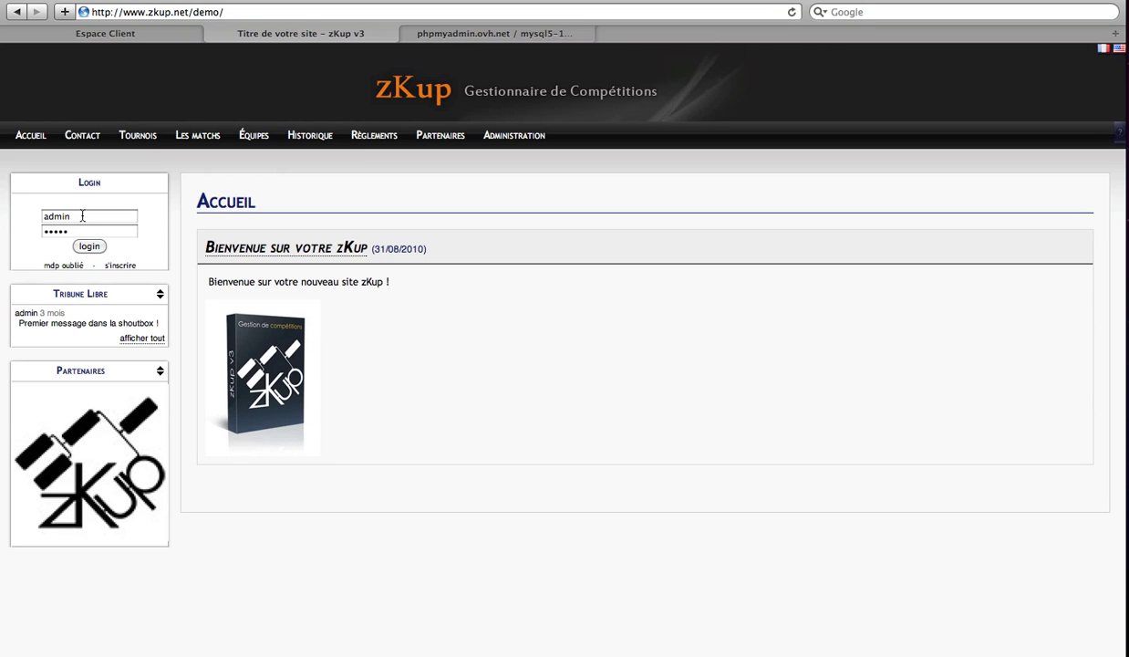
left_click_drag(82, 216, 39, 217)
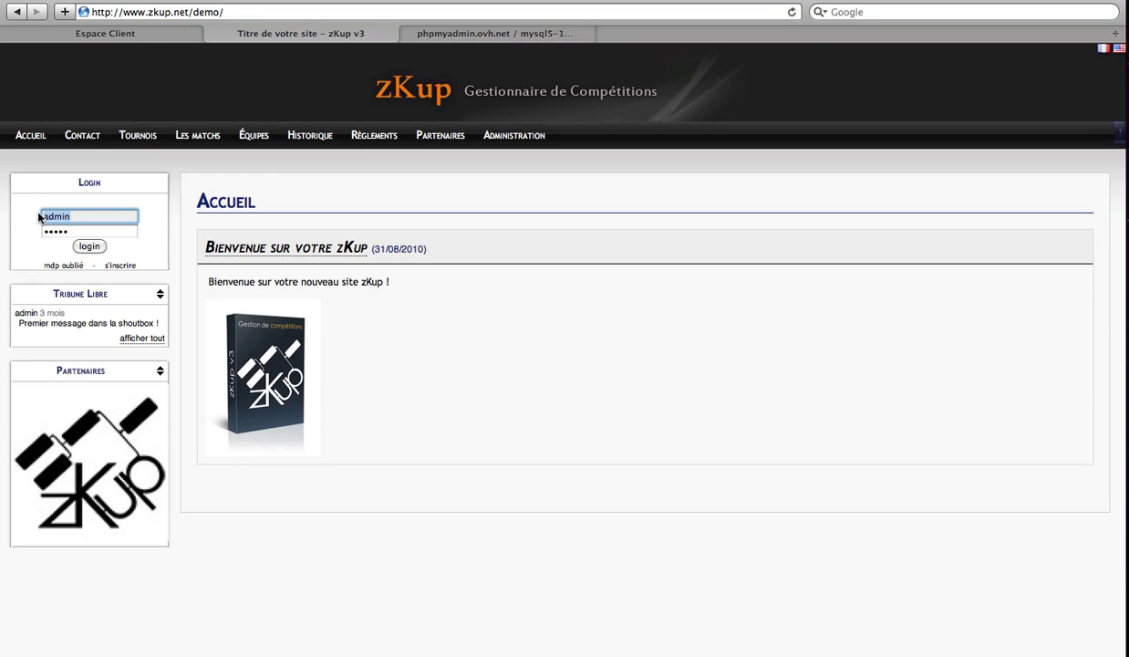
type("admin")
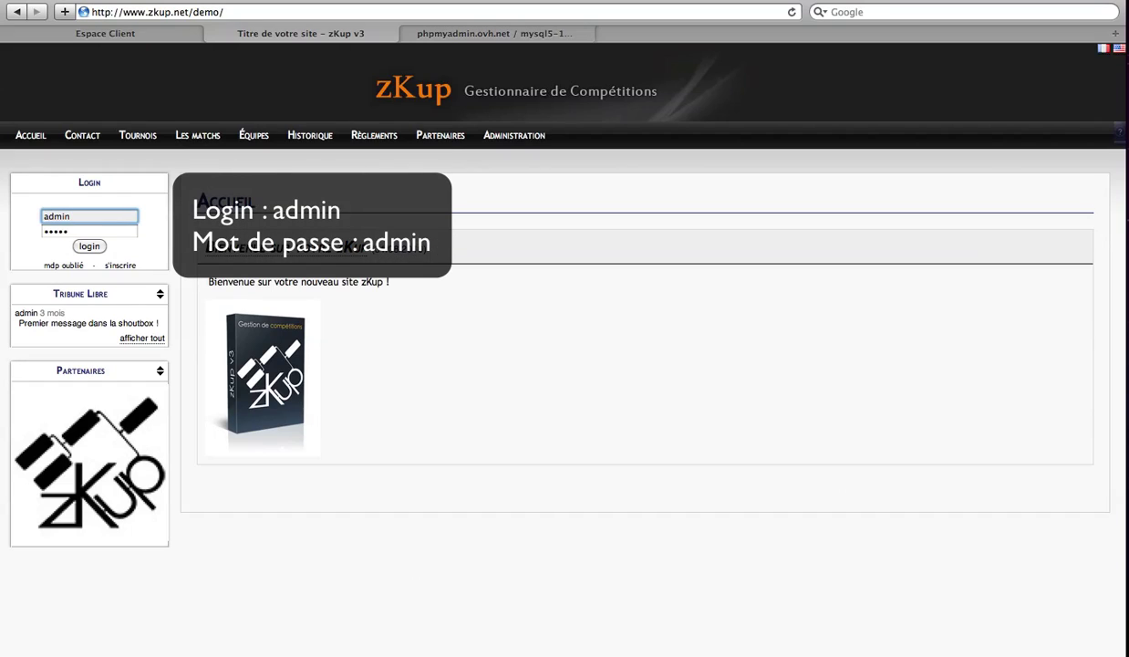
key("Tab")
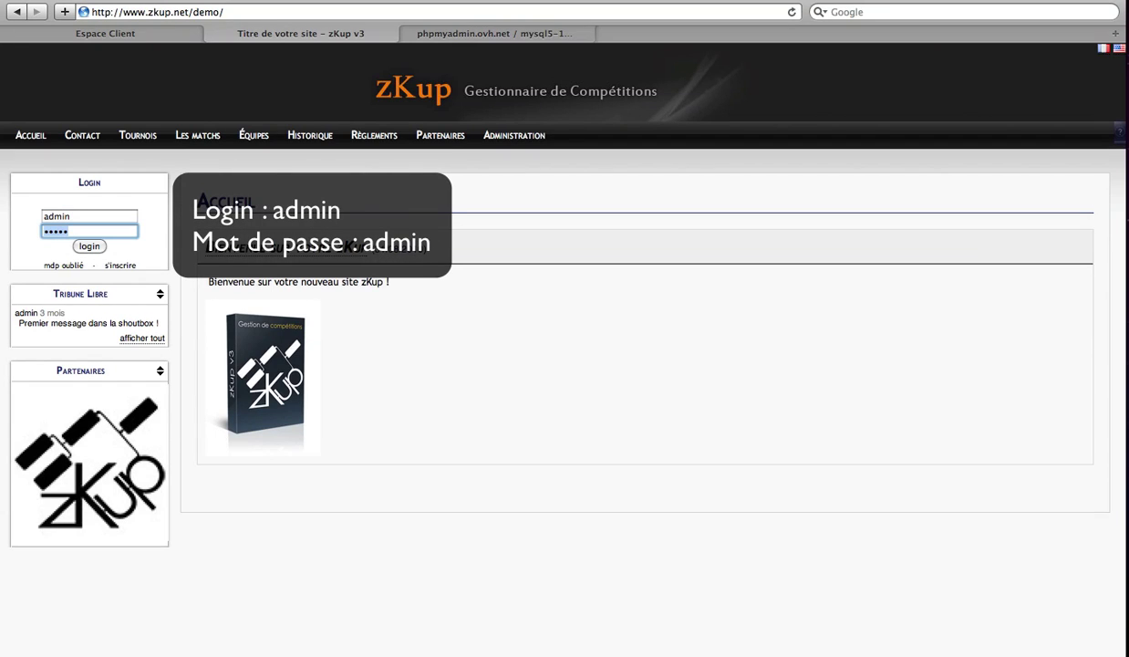
type("admin")
left_click(92, 246)
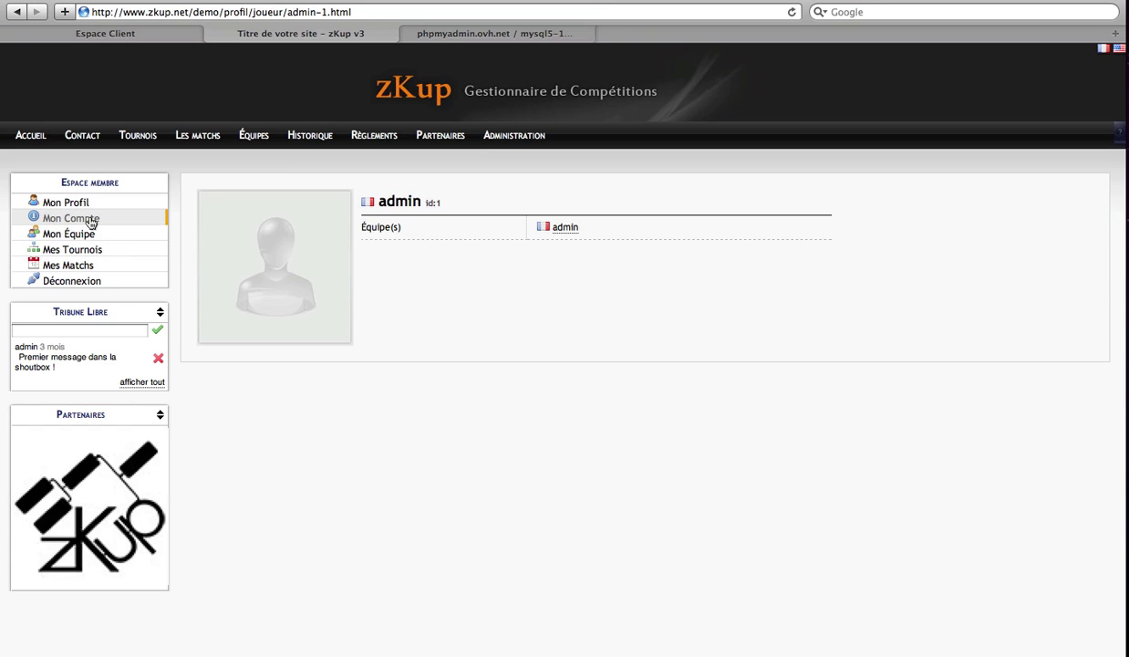
Step: Check the Mon Compte settings page, then go to the Administration dashboard
left_click(90, 220)
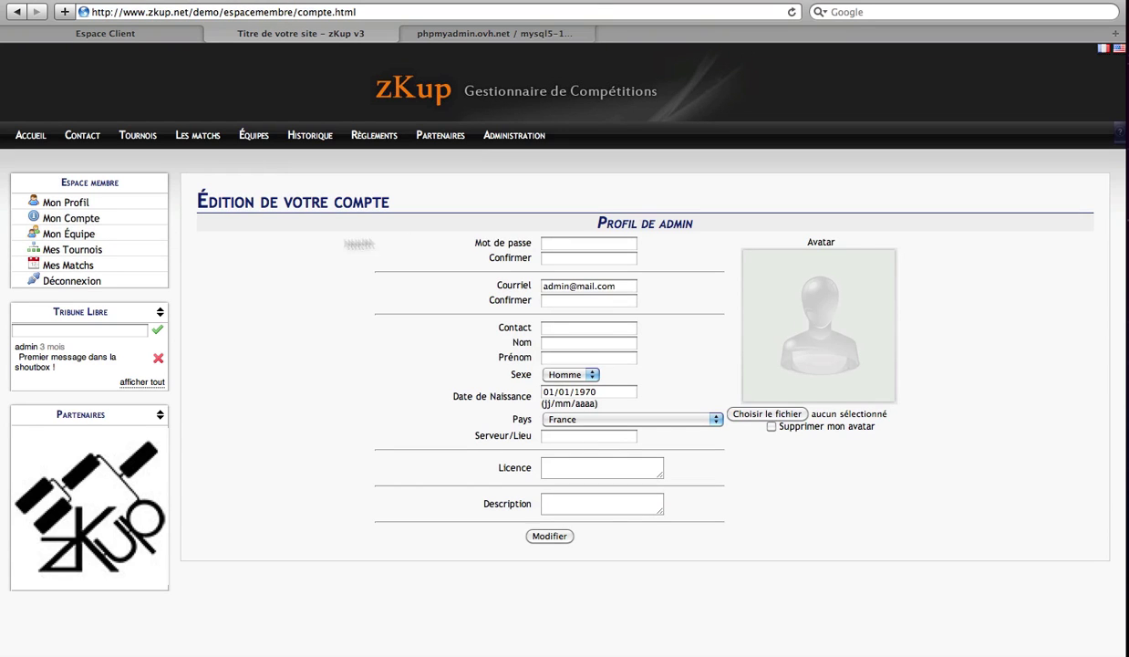
left_click(545, 243)
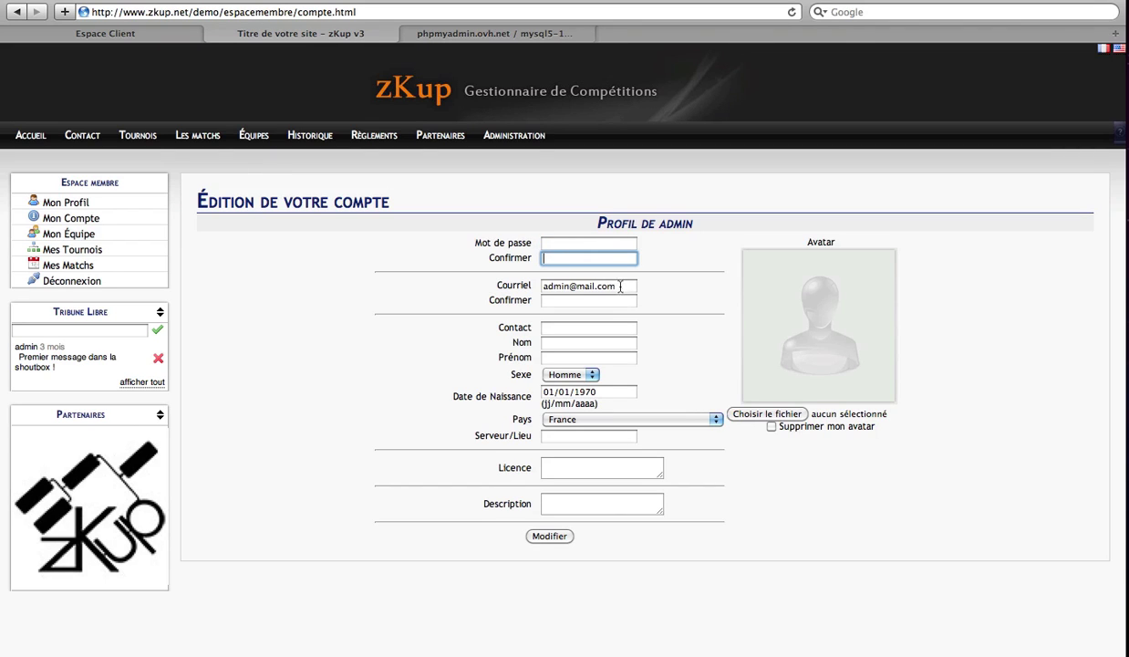
triple_click(585, 285)
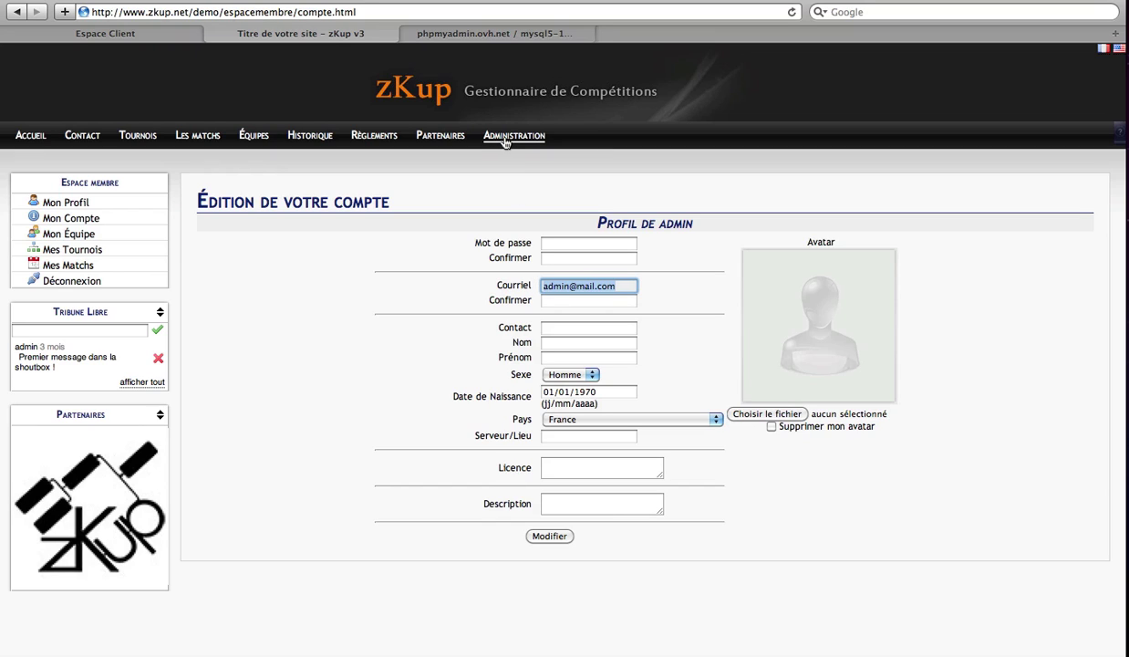
left_click(504, 138)
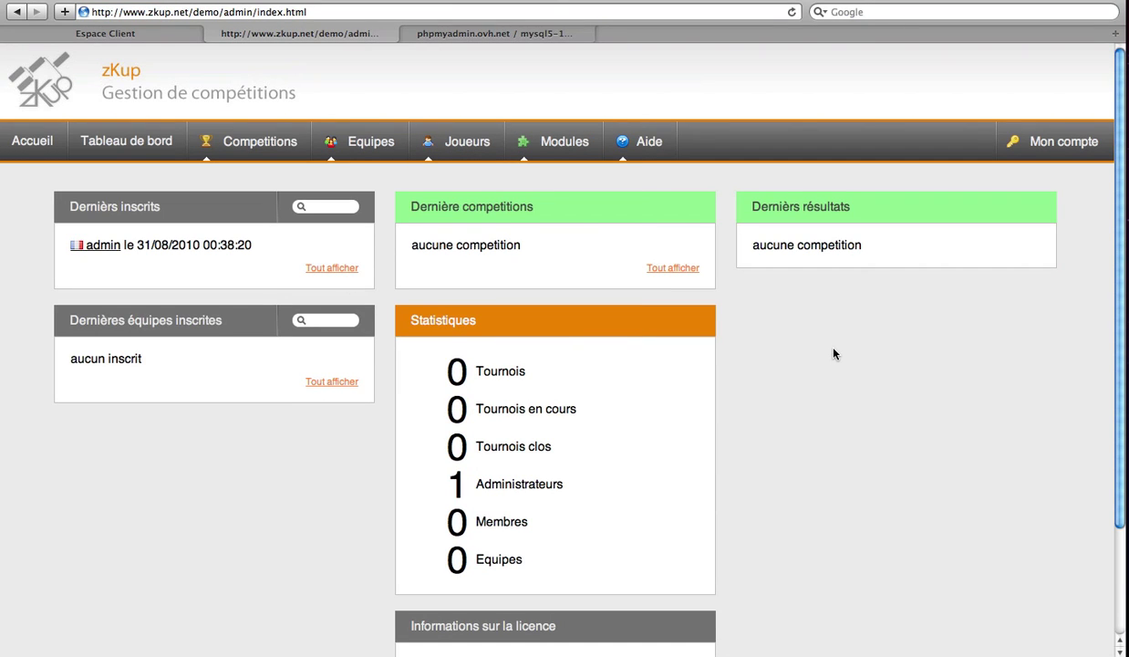
Step: Verify the licence panel shows version 3.18 with unlimited teams and competitions
scroll(832, 354, "down", 3)
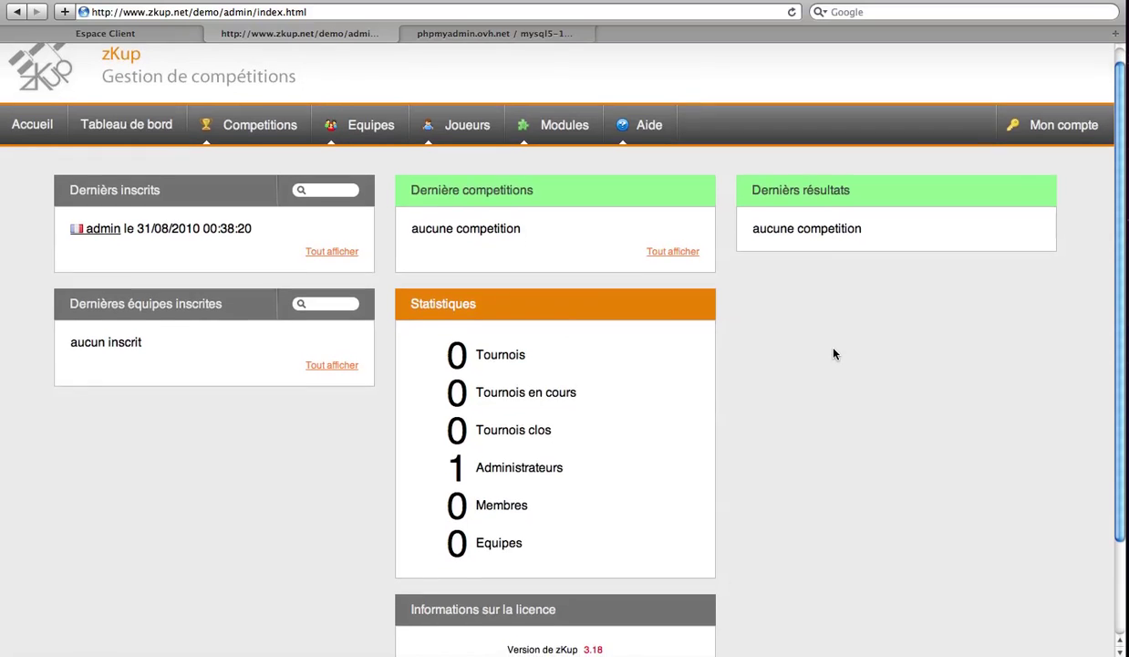
scroll(832, 354, "down", 3)
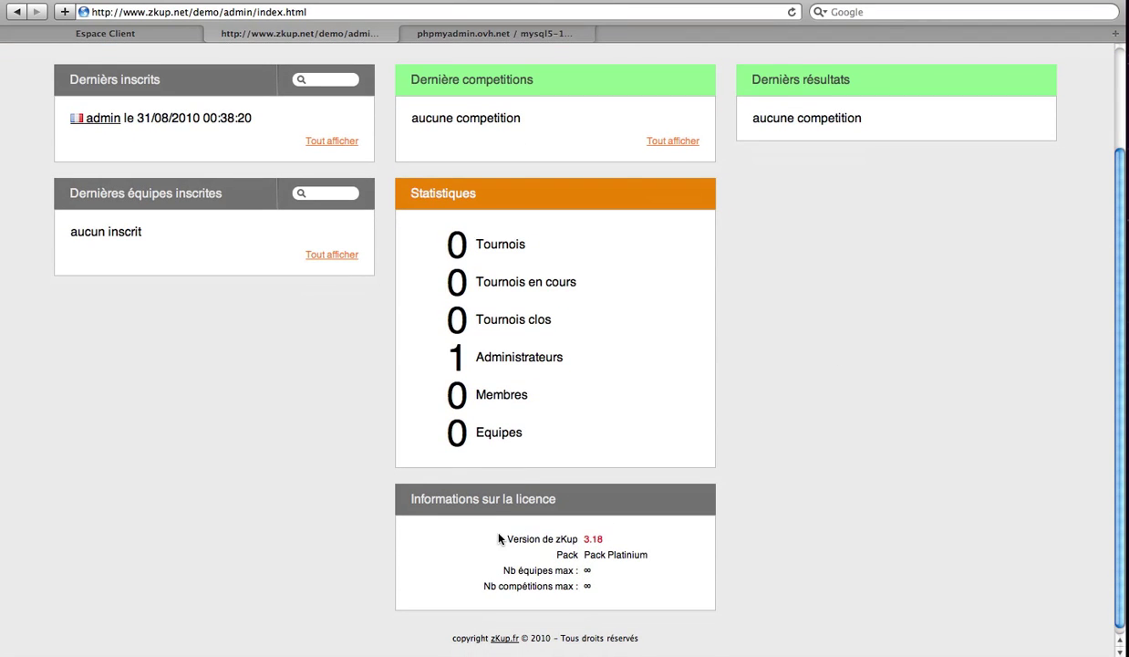
left_click_drag(583, 540, 650, 553)
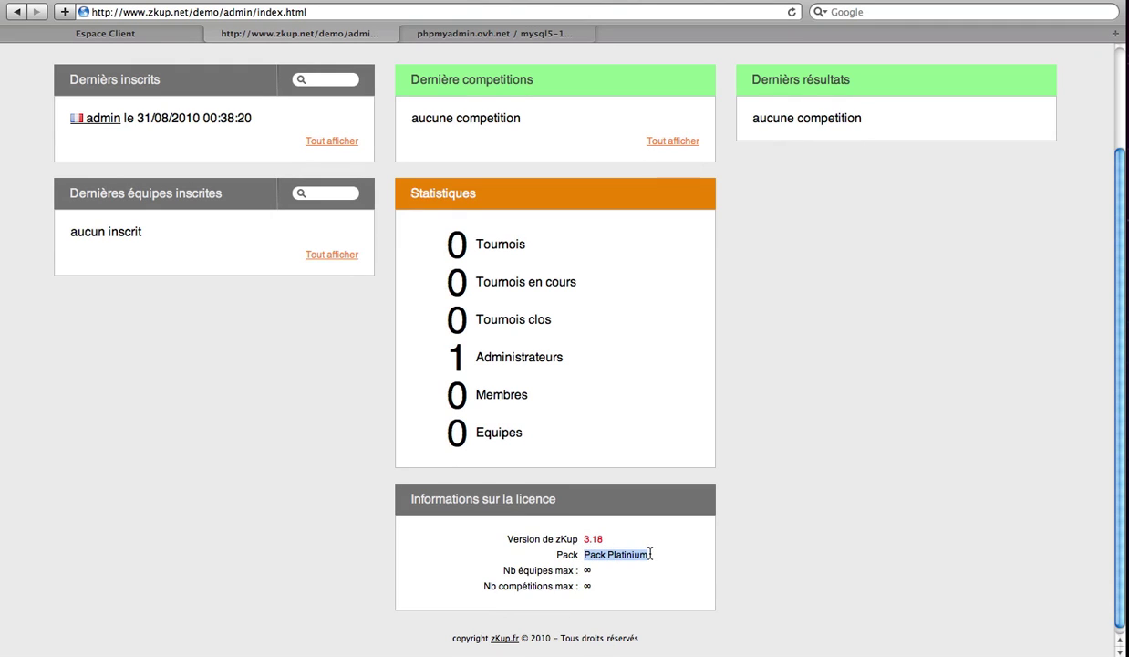
double_click(586, 569)
double_click(587, 586)
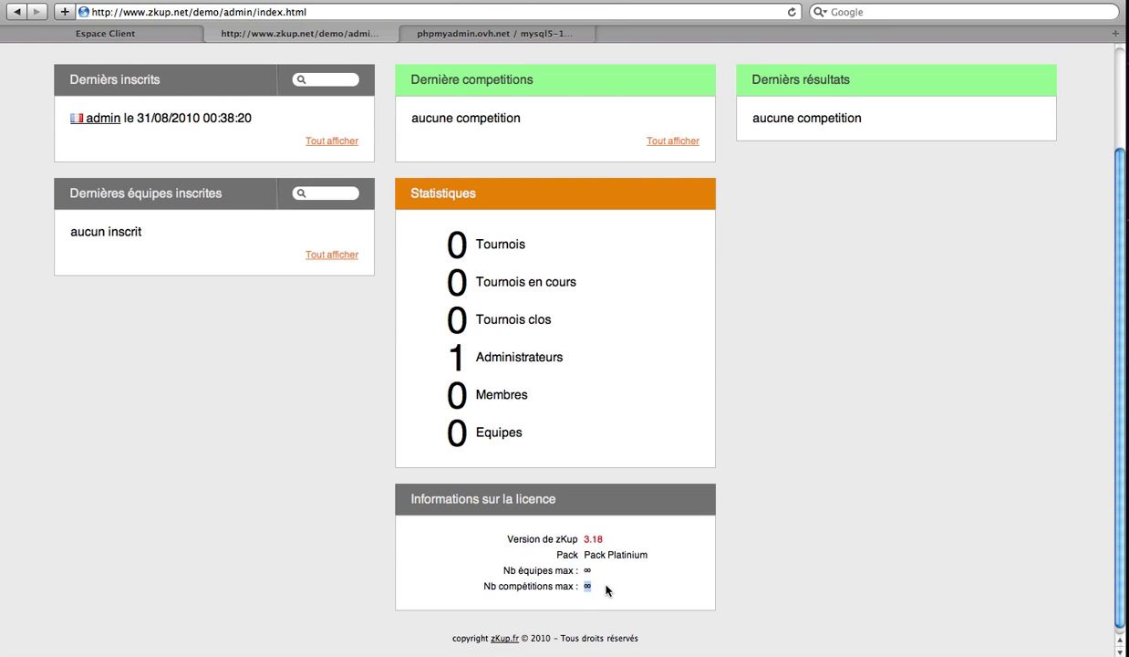
scroll(606, 590, "up", 3)
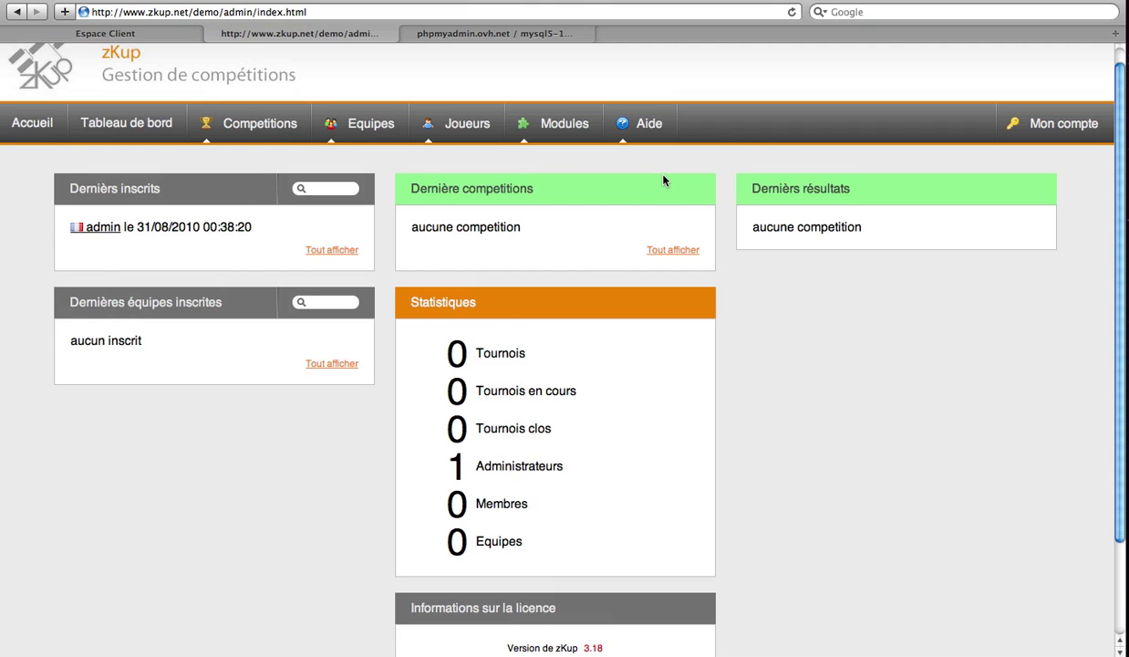
Step: Open the Aide > Assistance support centre and close it again
mouse_move(654, 123)
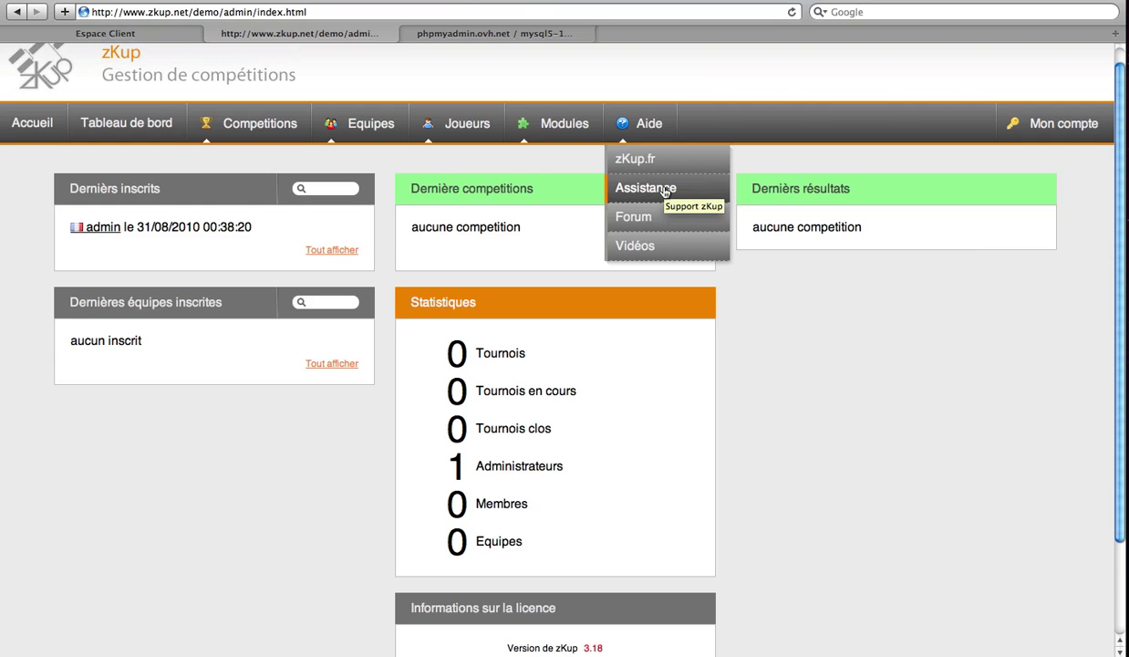
left_click(665, 191)
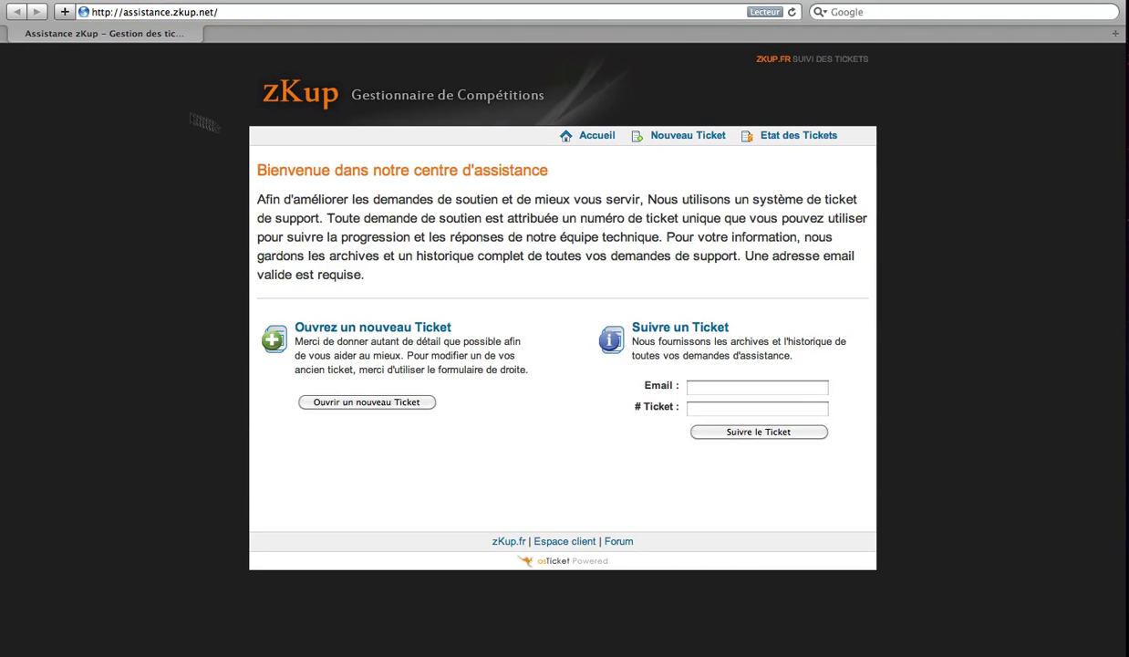
left_click(14, 0)
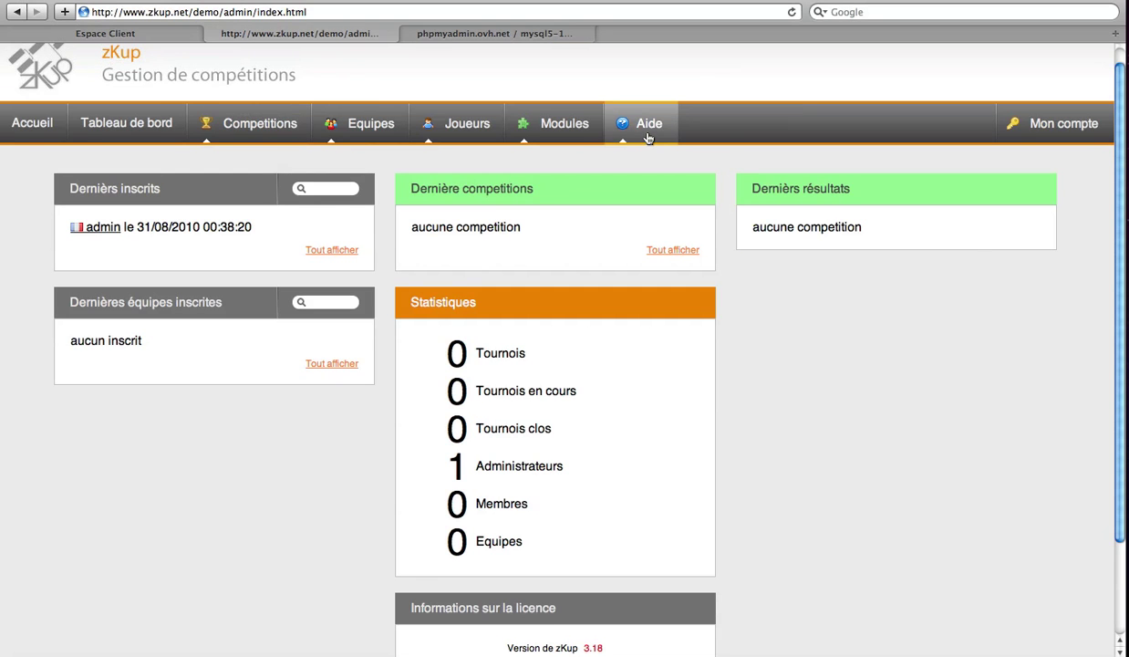